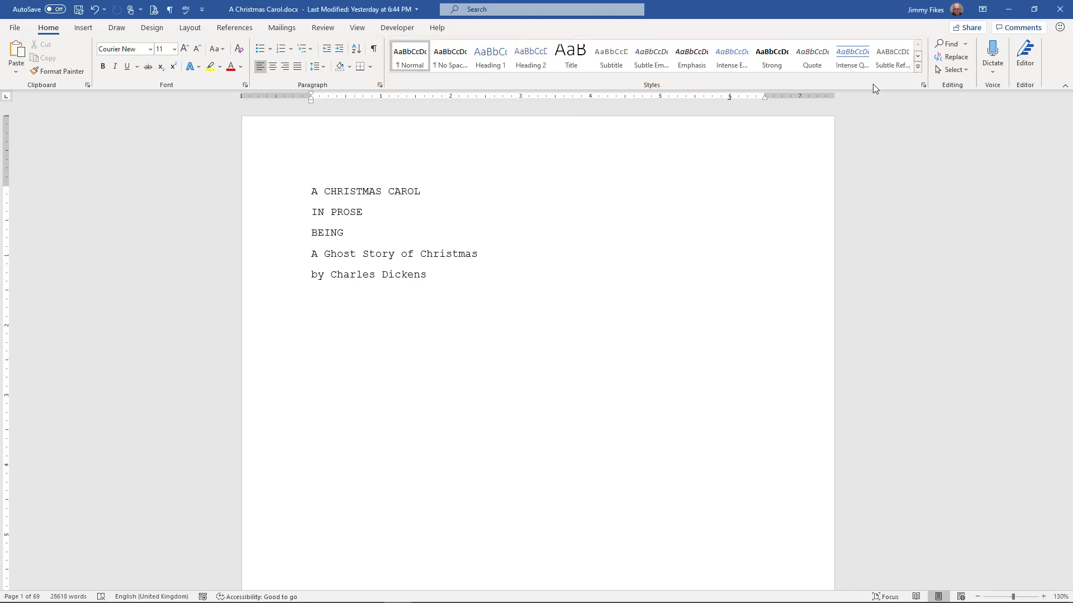
# - Display the Styles pane and go to the "STAVE I: MARLEY'S GHOST" chapter heading
pyautogui.click(924, 86)
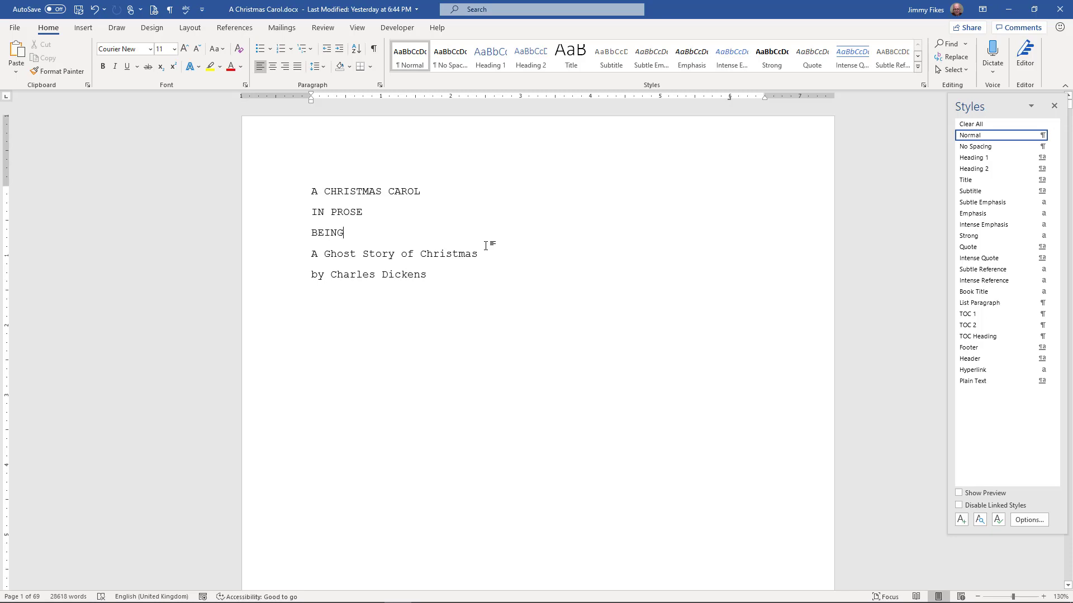
pyautogui.scroll(-20, 485, 246)
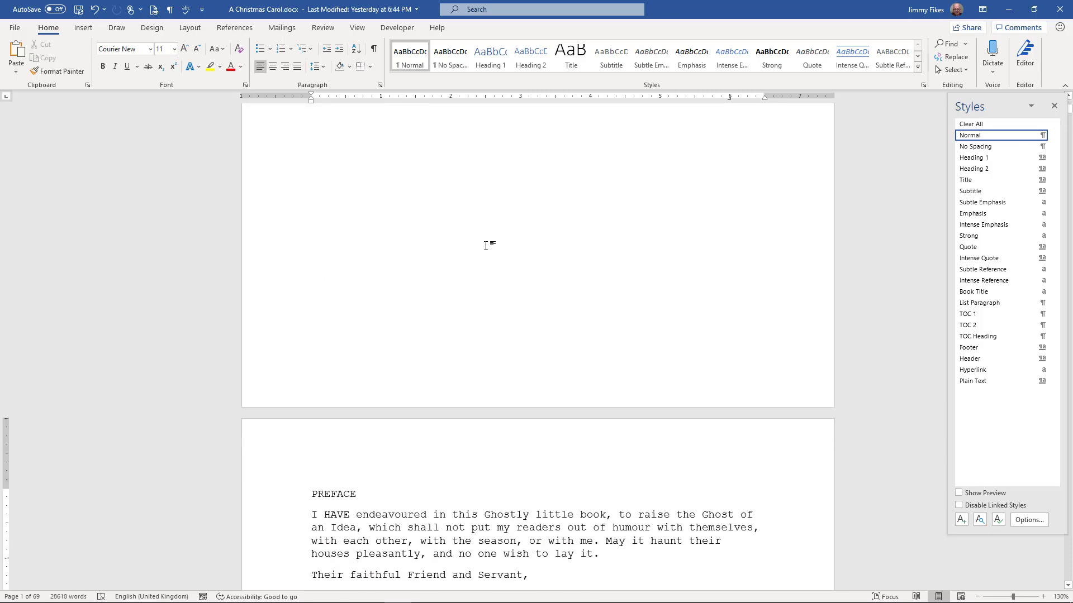
pyautogui.scroll(-20, 486, 246)
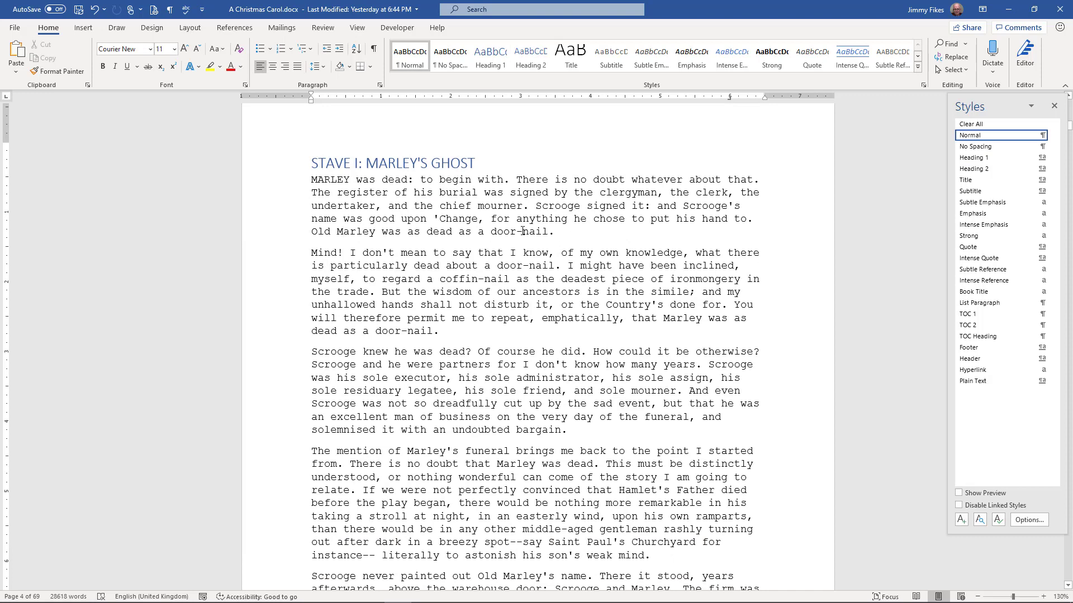
# - Select the "STAVE I: MARLEY'S GHOST" heading and modify its Heading 1 style to use centered alignment
pyautogui.click(253, 167)
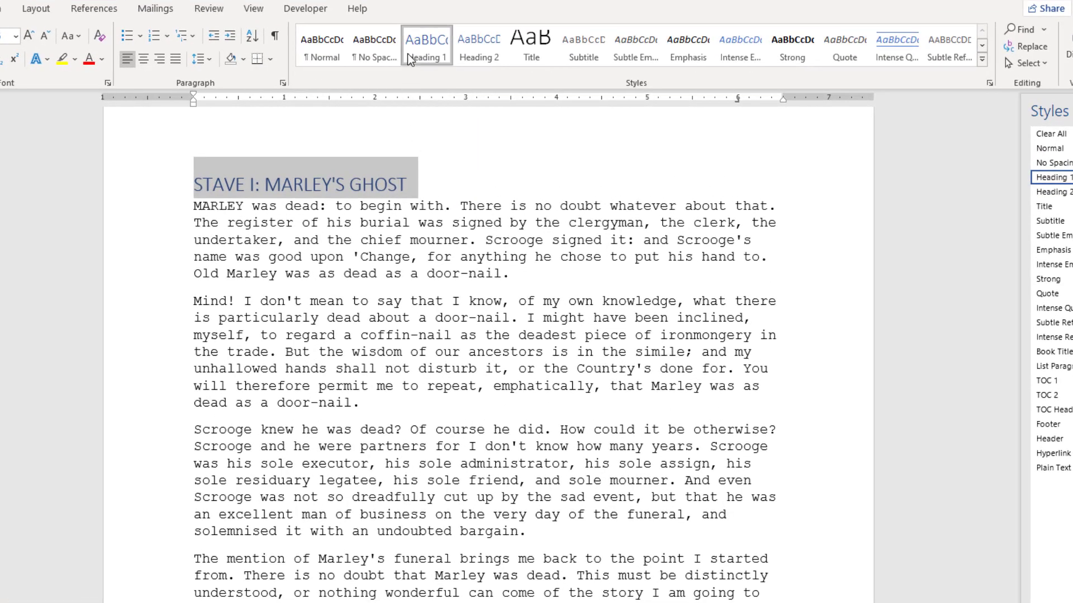
pyautogui.rightClick(427, 44)
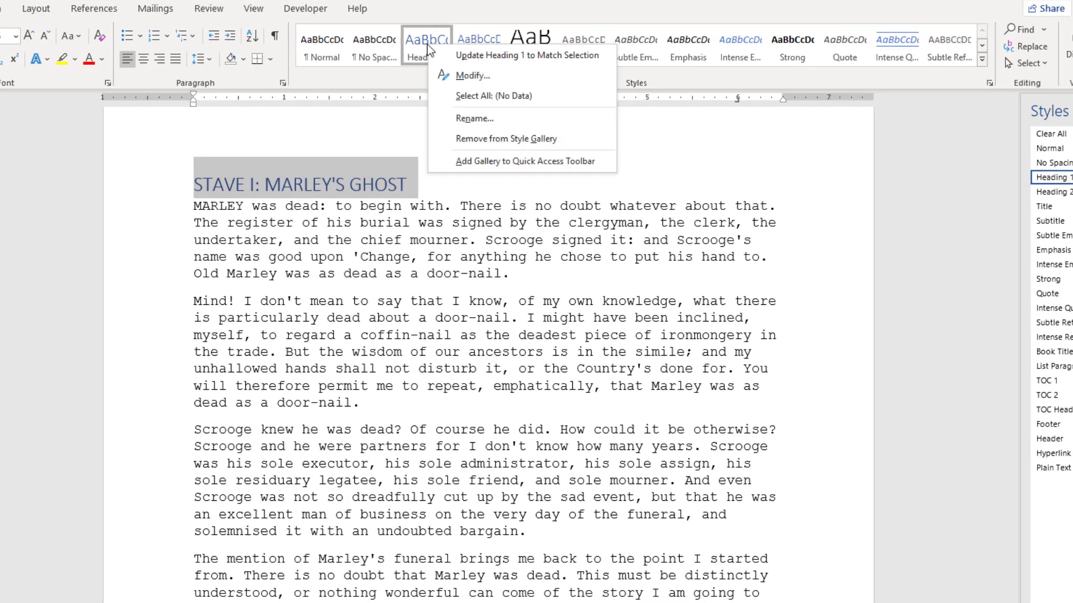
pyautogui.click(479, 80)
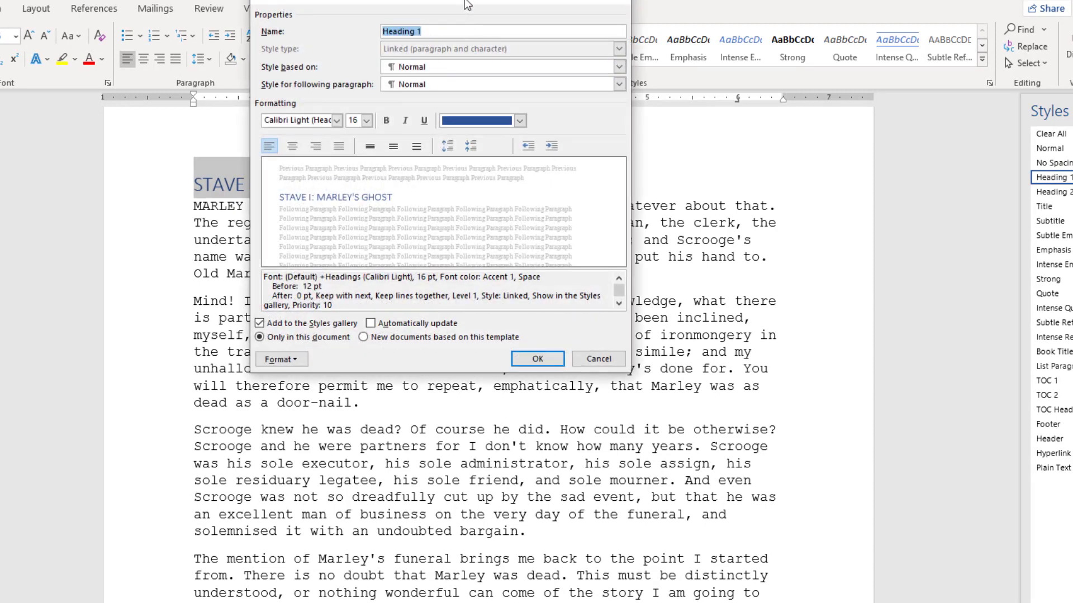
pyautogui.moveTo(468, 5); pyautogui.dragTo(681, 204)
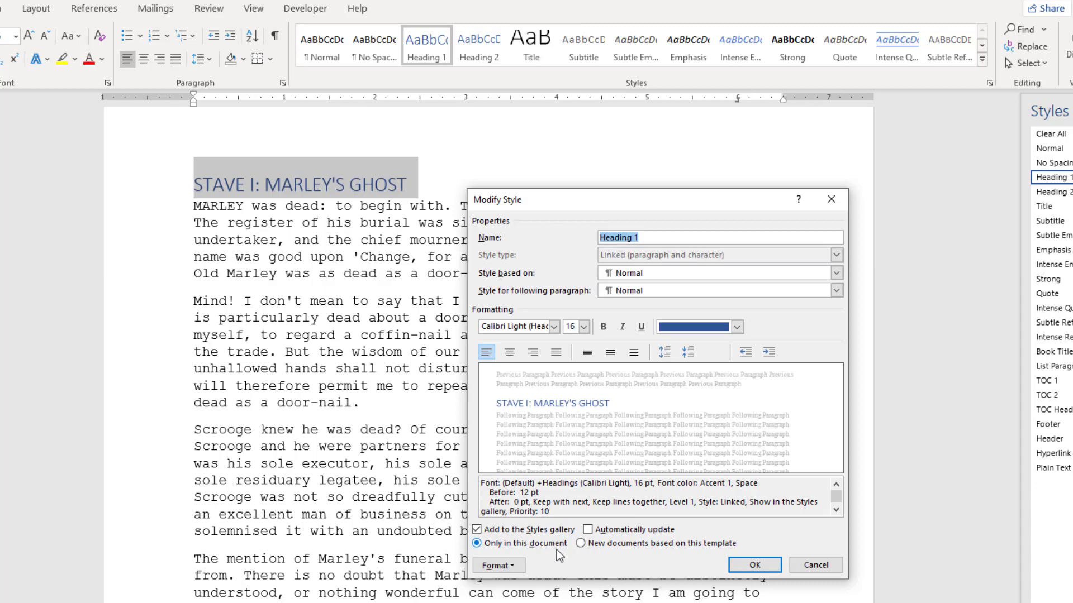
pyautogui.click(510, 353)
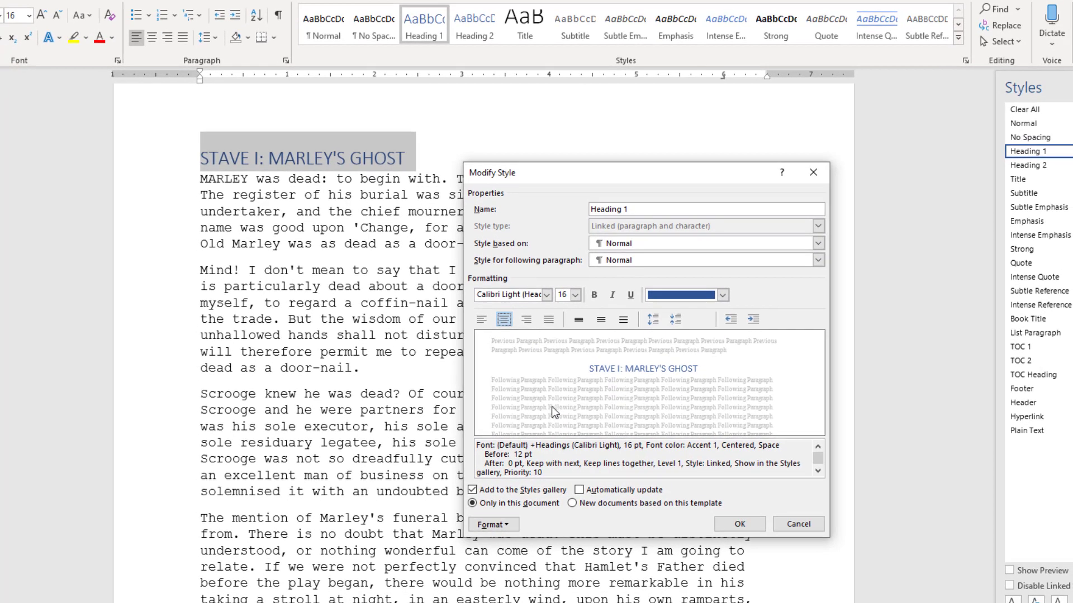
# - Set the font size of the Heading 1 style to 24 pt
pyautogui.click(505, 525)
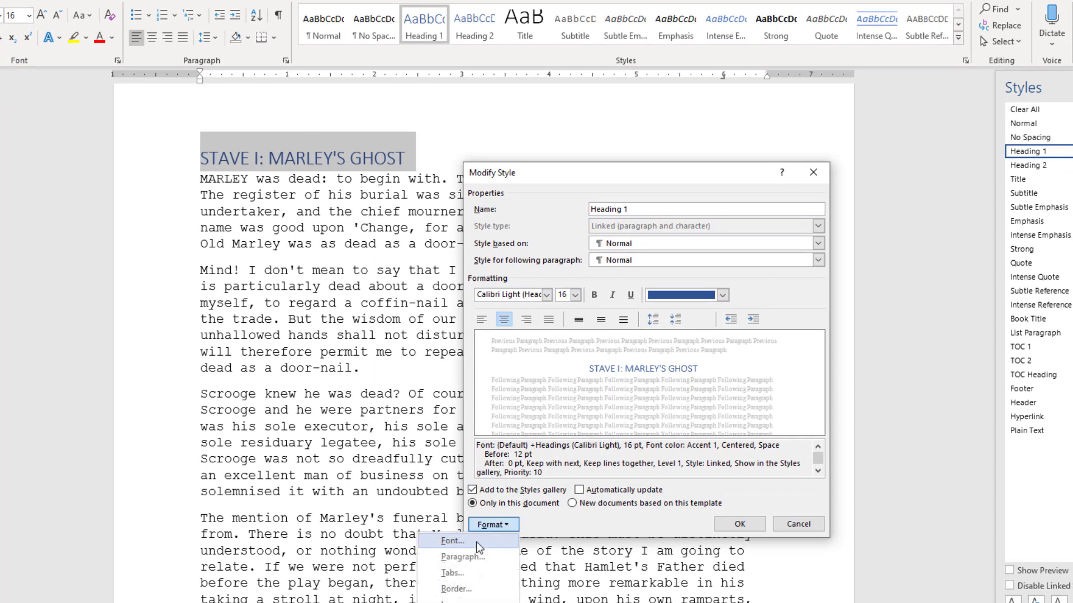
pyautogui.click(477, 543)
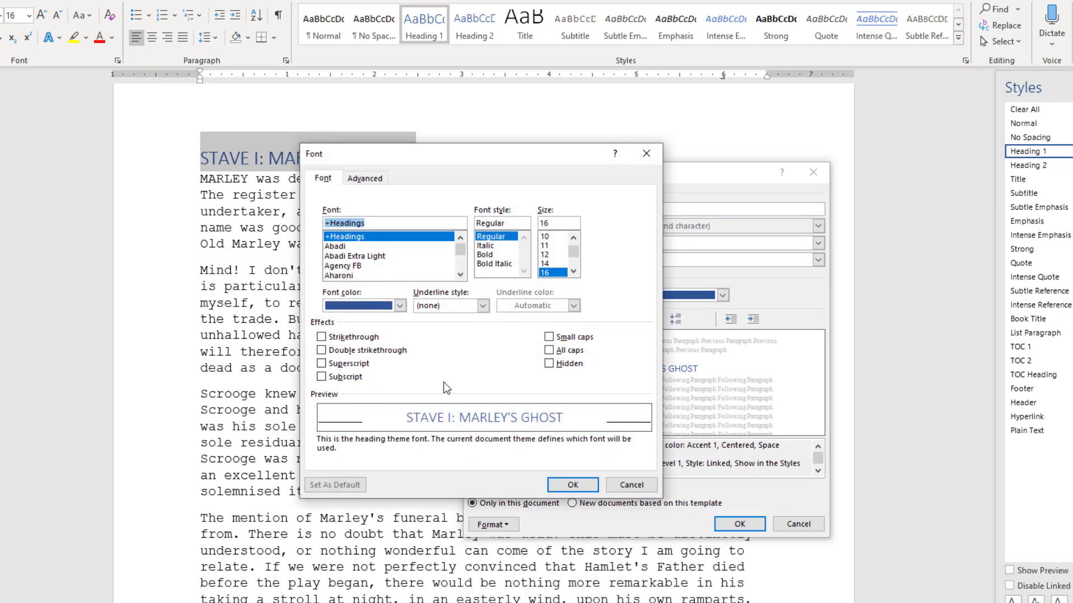
pyautogui.click(573, 272)
pyautogui.click(573, 272)
pyautogui.click(573, 272)
pyautogui.click(573, 272)
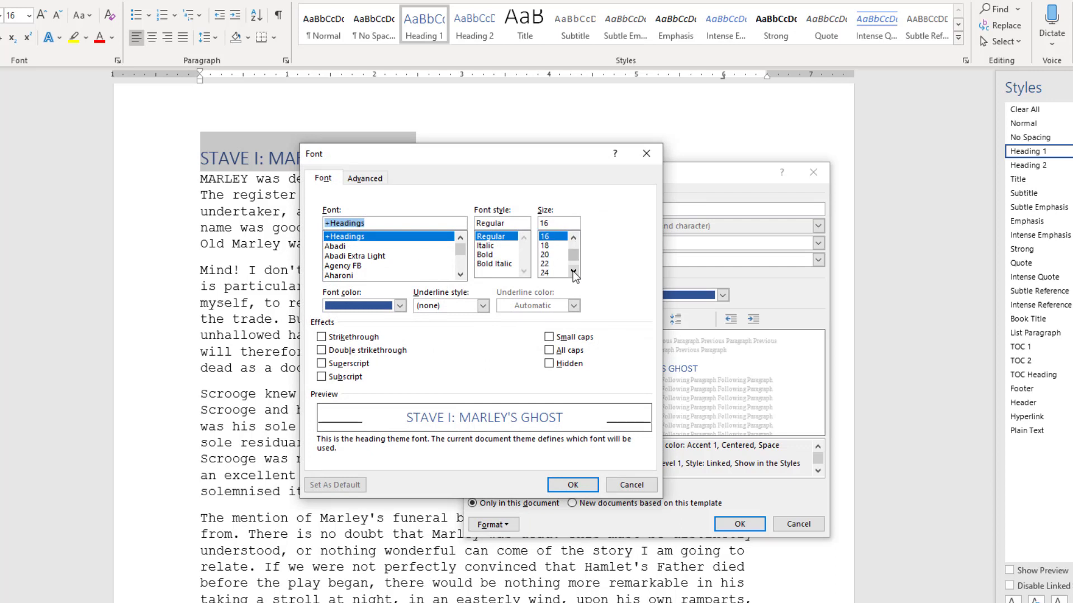
pyautogui.click(546, 272)
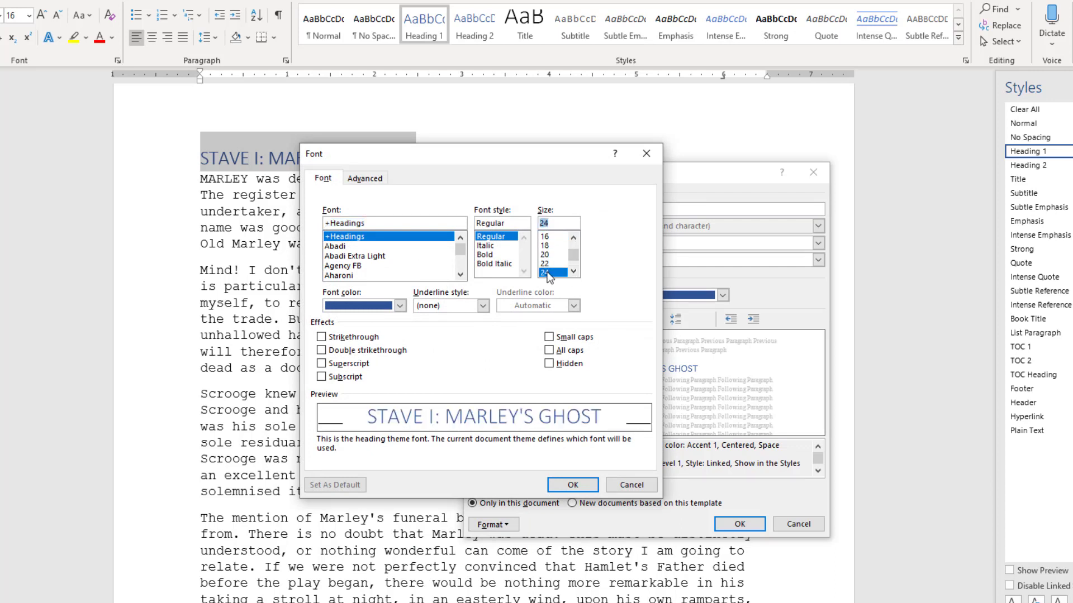
pyautogui.click(578, 488)
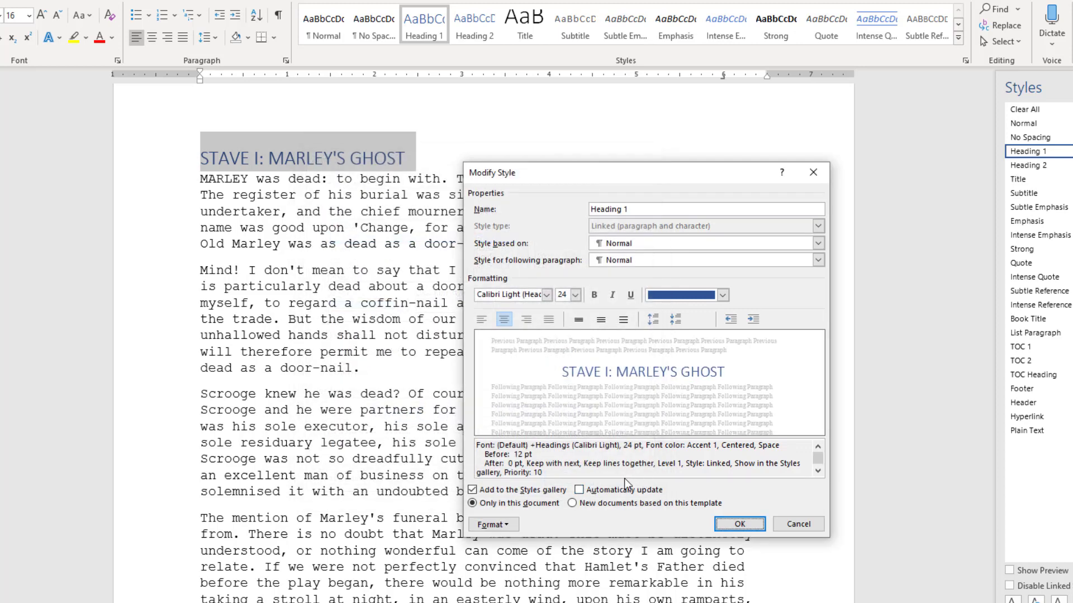
# - Set the Heading 1 style's paragraph spacing before to 72 pt
pyautogui.click(506, 524)
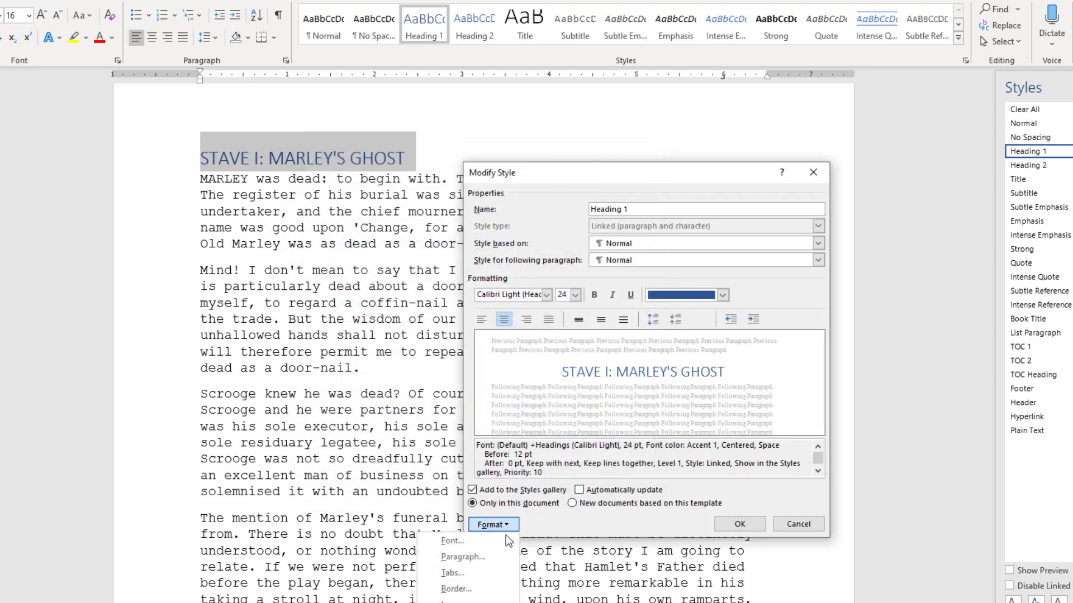
pyautogui.click(487, 554)
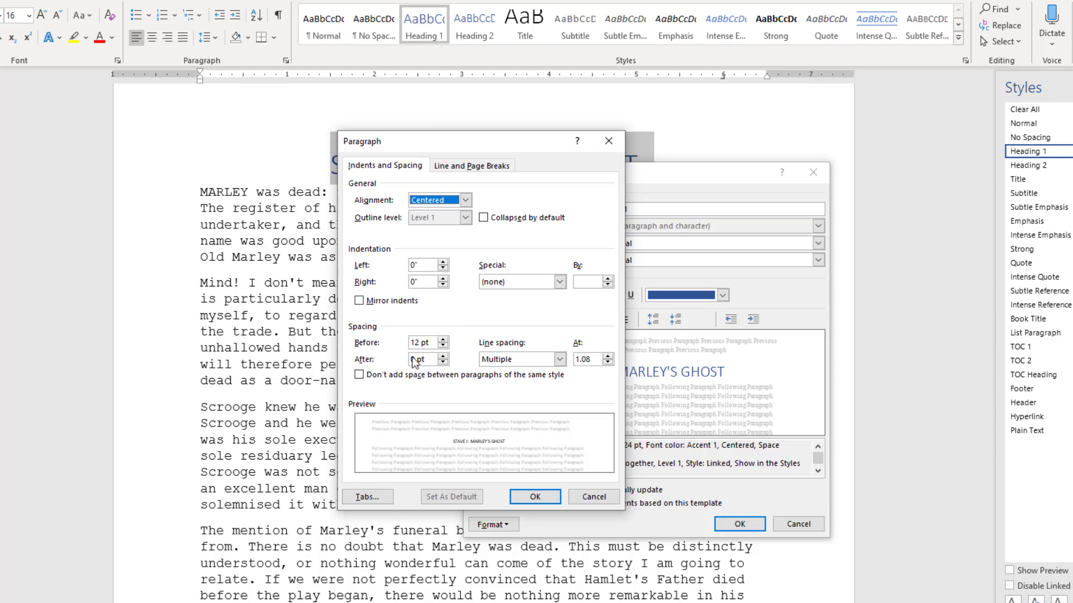
pyautogui.click(444, 340)
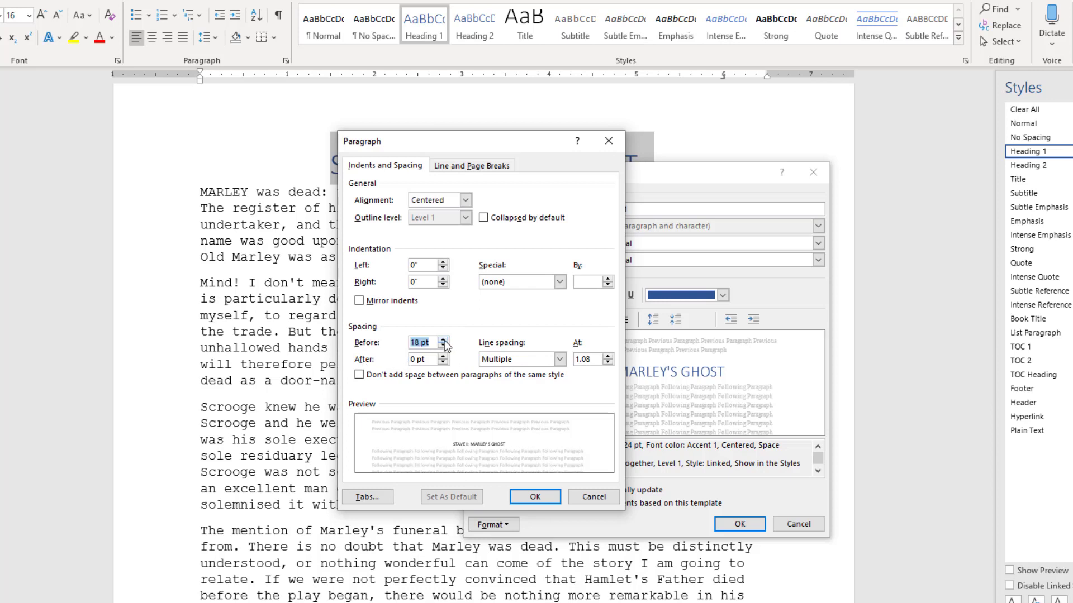
pyautogui.click(443, 339)
pyautogui.click(443, 340)
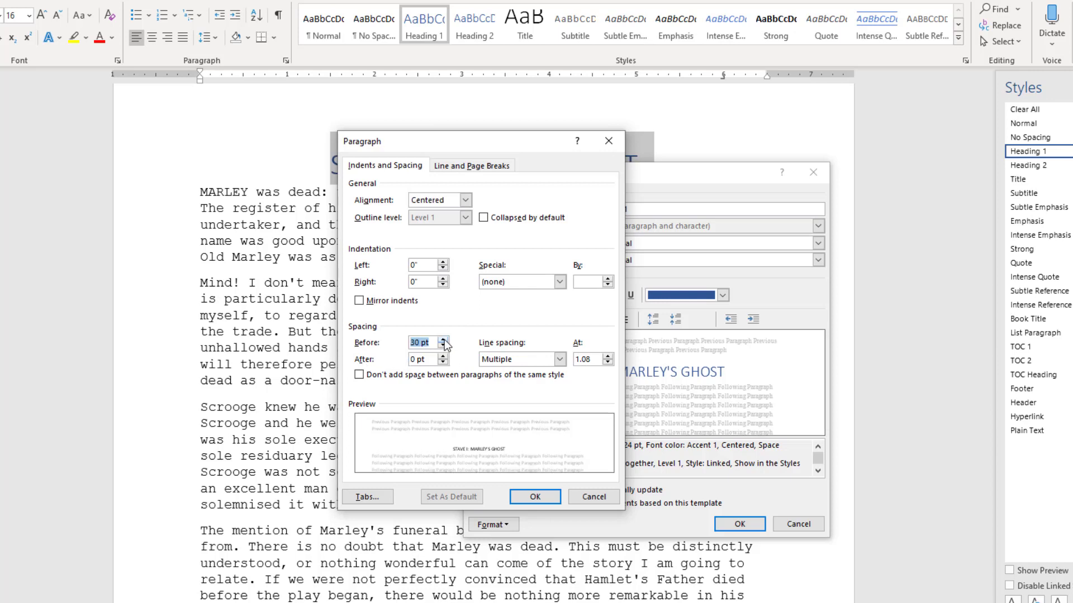
pyautogui.click(443, 340)
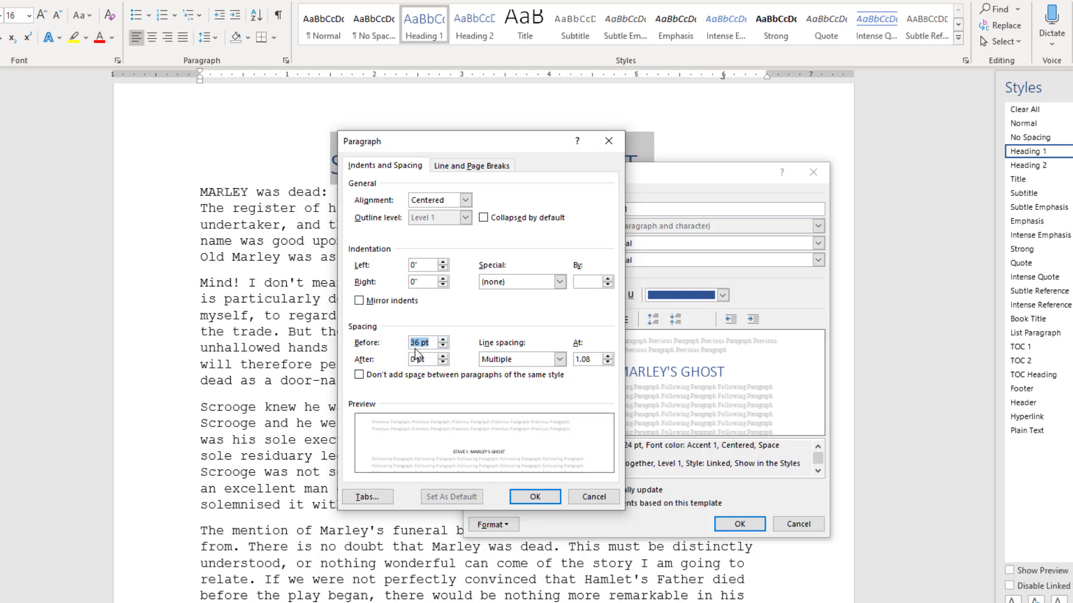
pyautogui.click(443, 341)
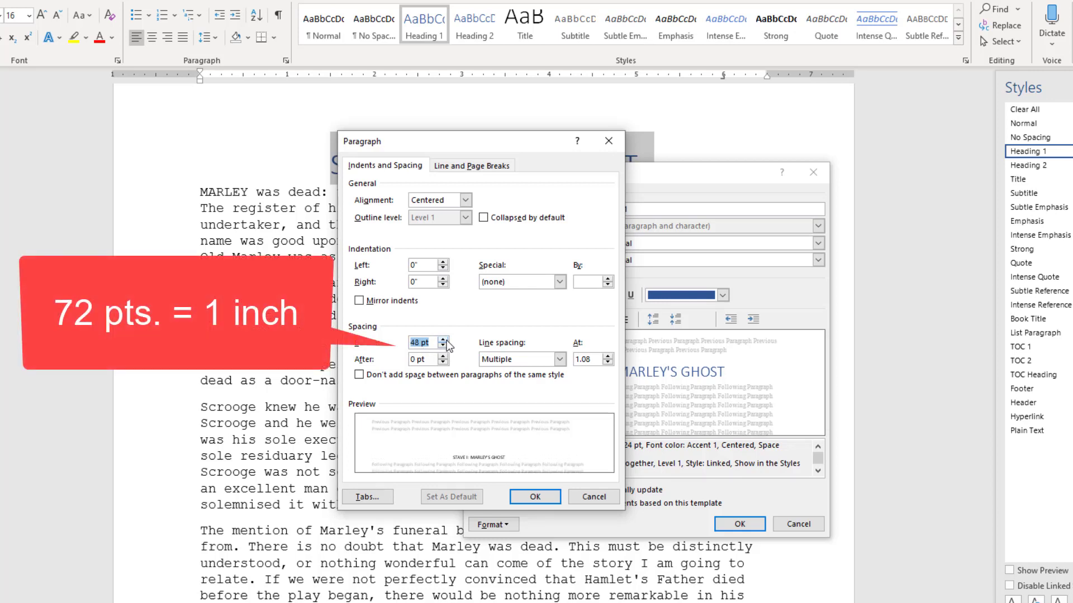
pyautogui.click(443, 341)
pyautogui.click(443, 341)
pyautogui.click(443, 340)
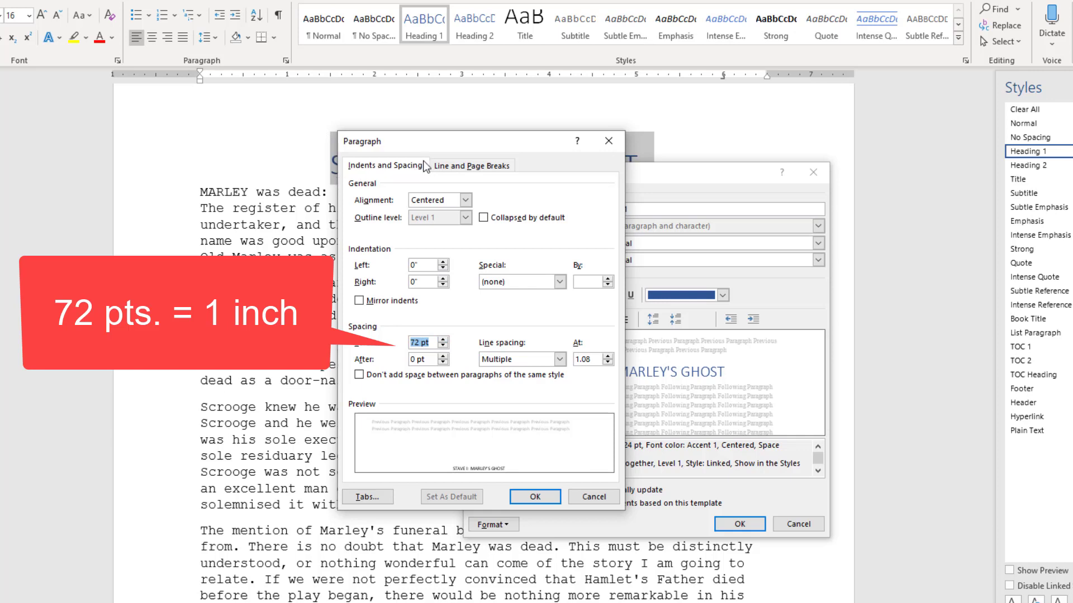
# - Set the Heading 1 style's spacing after to 36 pt and apply the style changes to the document
pyautogui.click(443, 363)
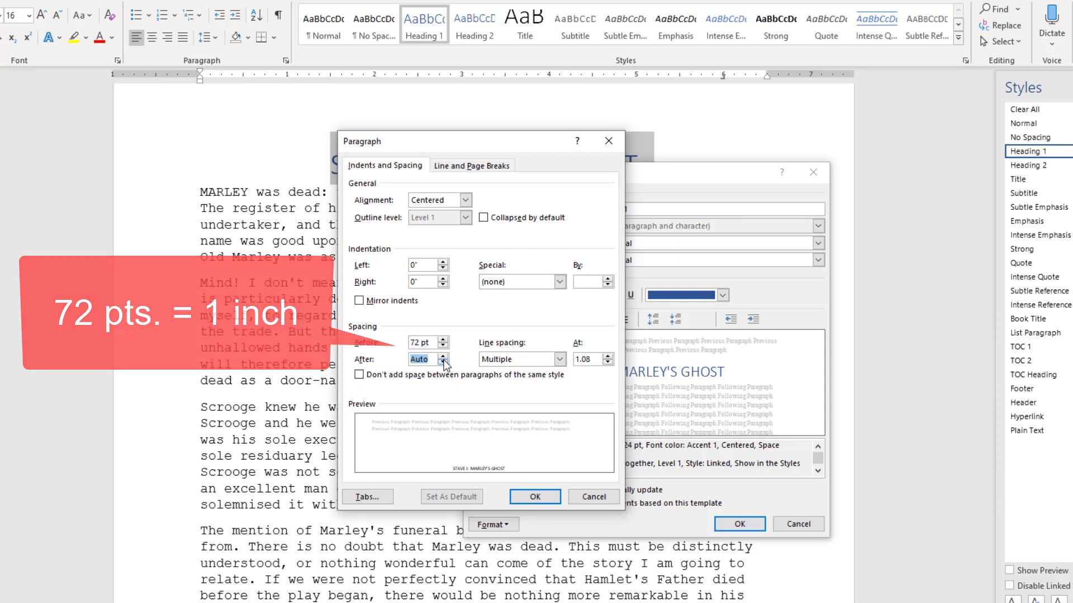
pyautogui.click(443, 357)
pyautogui.click(443, 357)
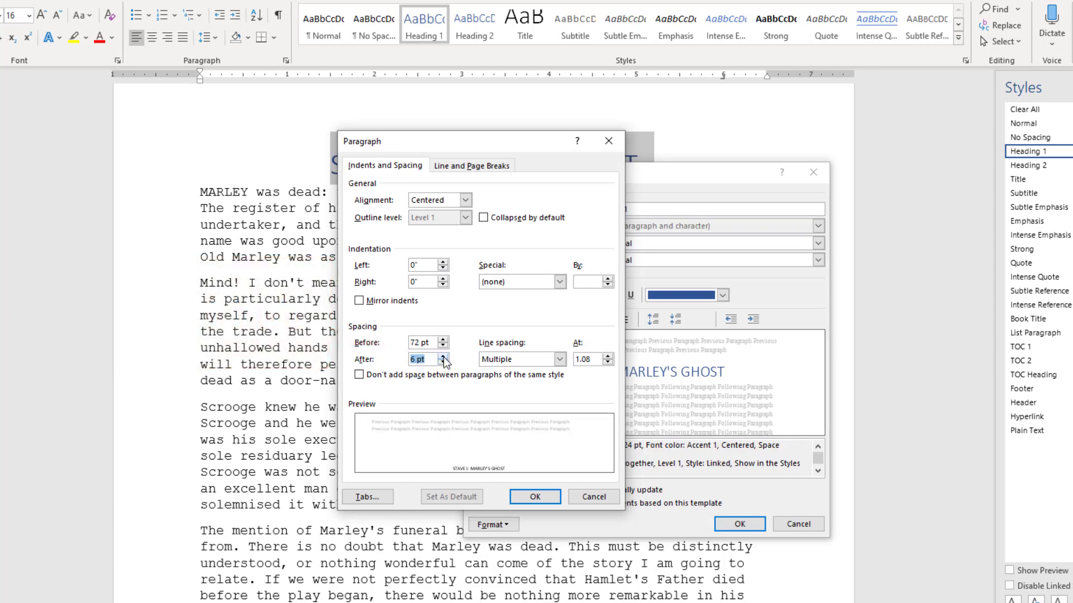
pyautogui.click(443, 357)
pyautogui.click(443, 357)
pyautogui.click(541, 502)
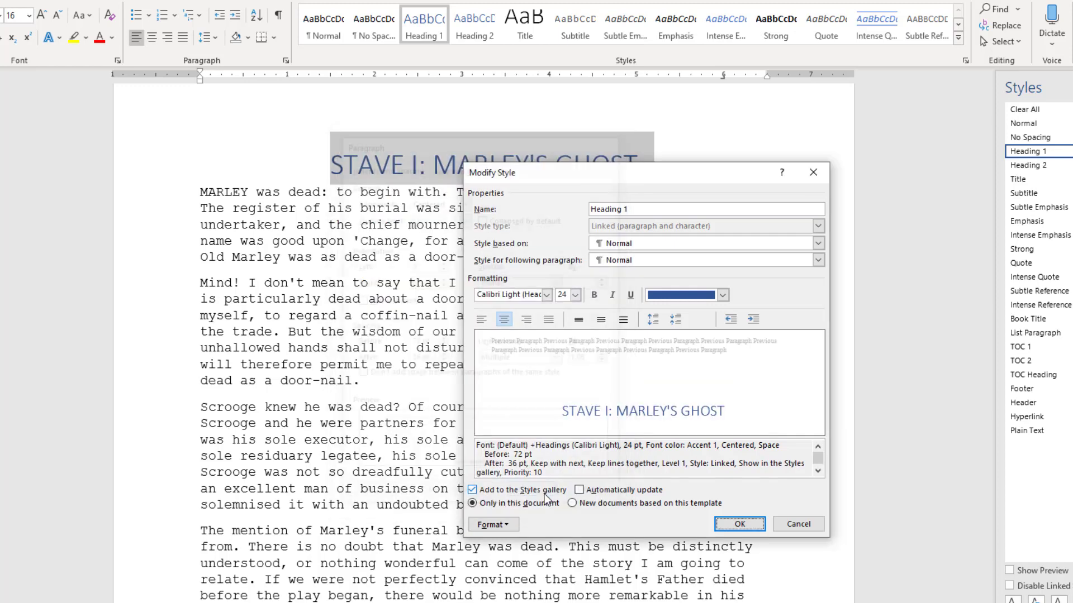
pyautogui.click(738, 525)
pyautogui.click(529, 389)
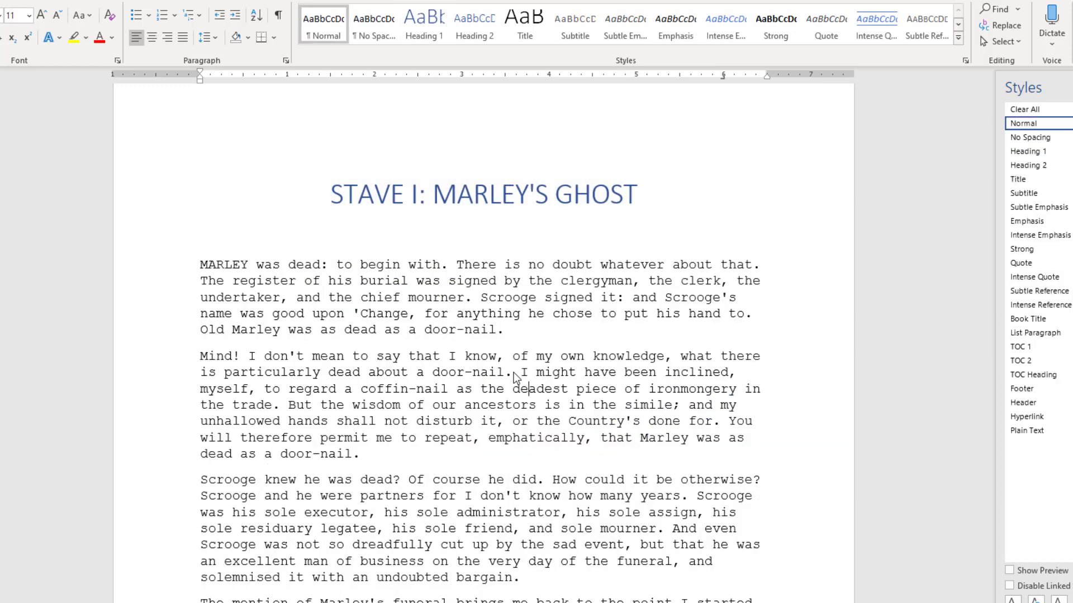
# - Replace the colon and space after "STAVE I" with a manual line break, putting "MARLEY'S GHOST" on its own line
pyautogui.click(434, 196)
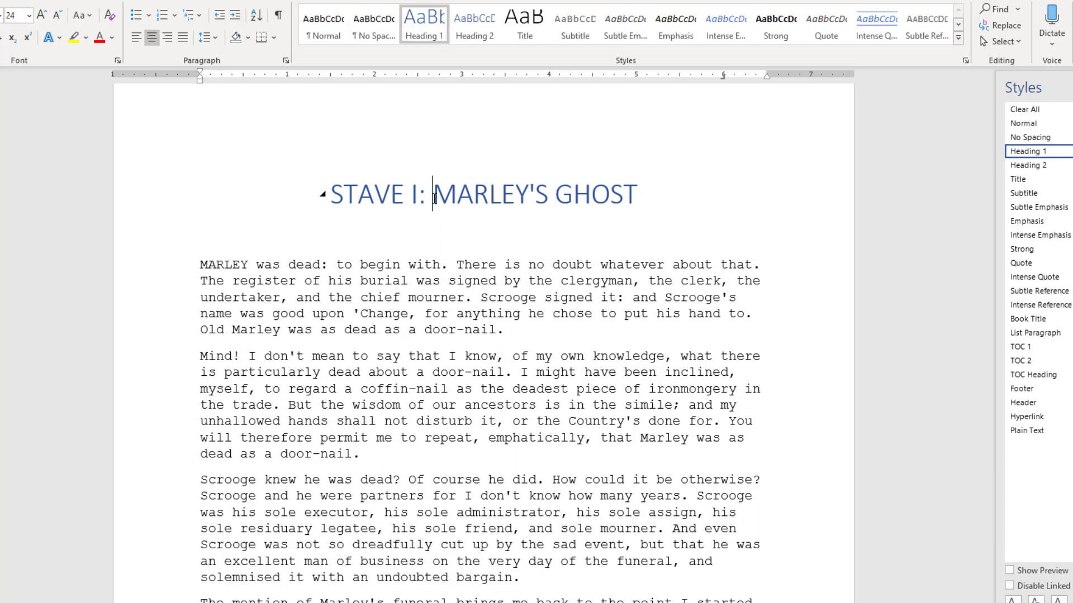
pyautogui.press('BackSpace')
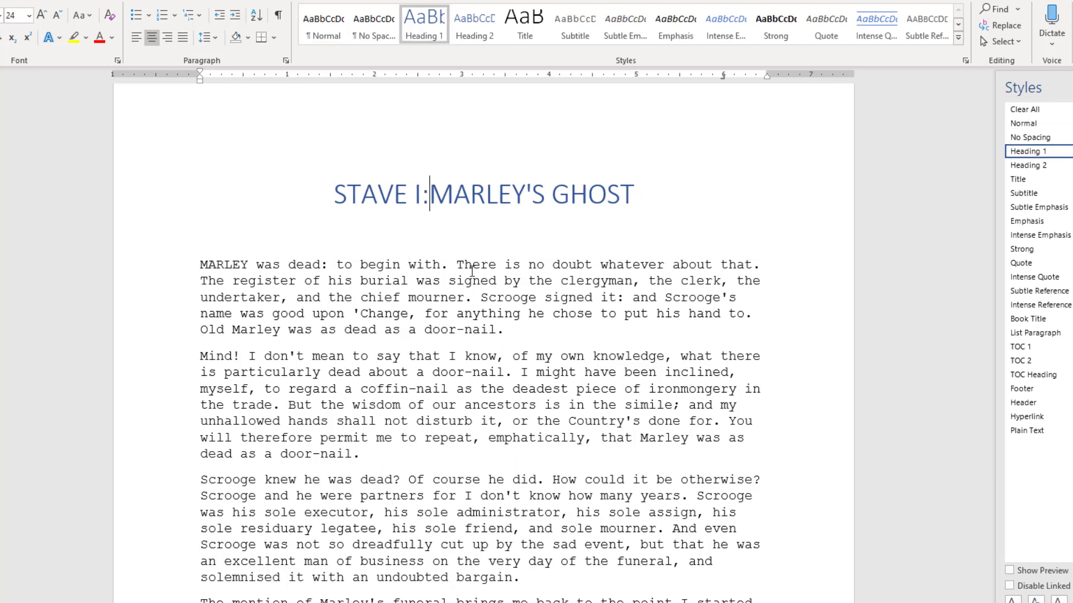
pyautogui.press('BackSpace')
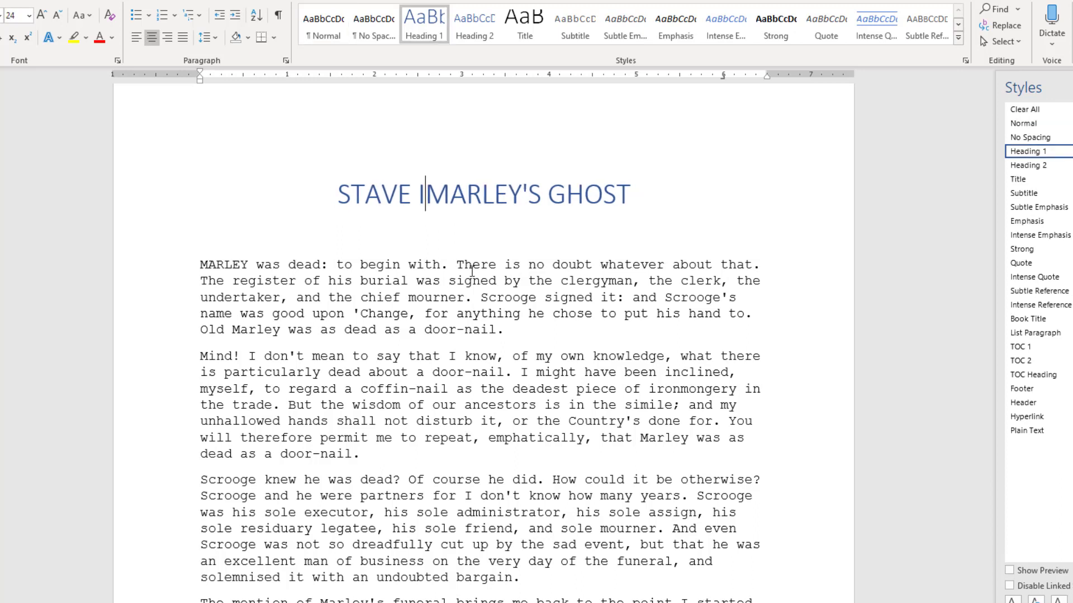
pyautogui.hotkey('shift', 'Return')
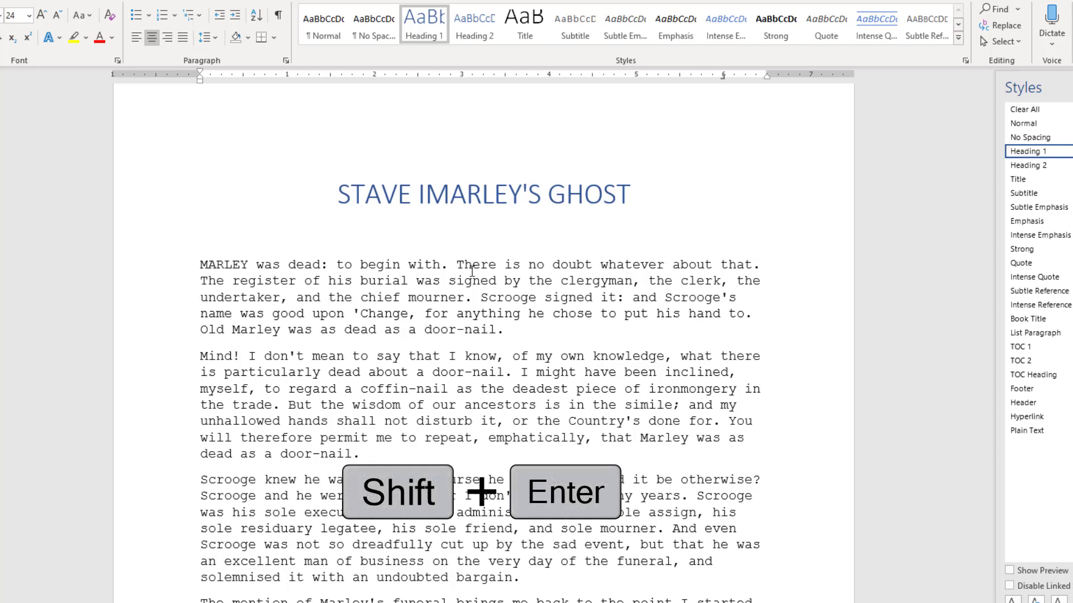
pyautogui.hotkey('shift', 'Return')
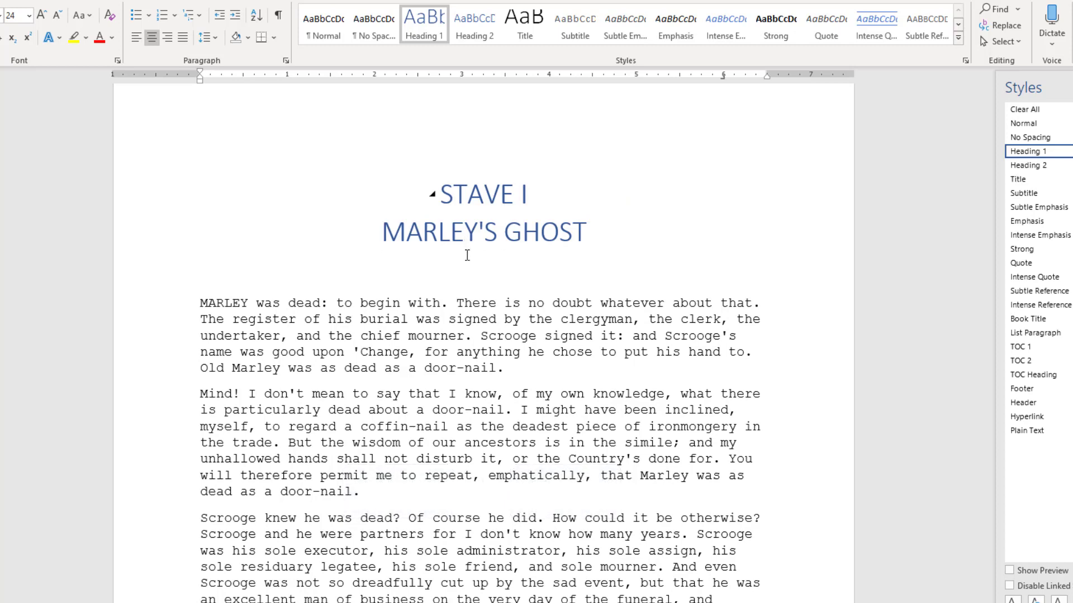
# - Go to the Stave2 bookmark in the document
pyautogui.scroll(4, 477, 354)
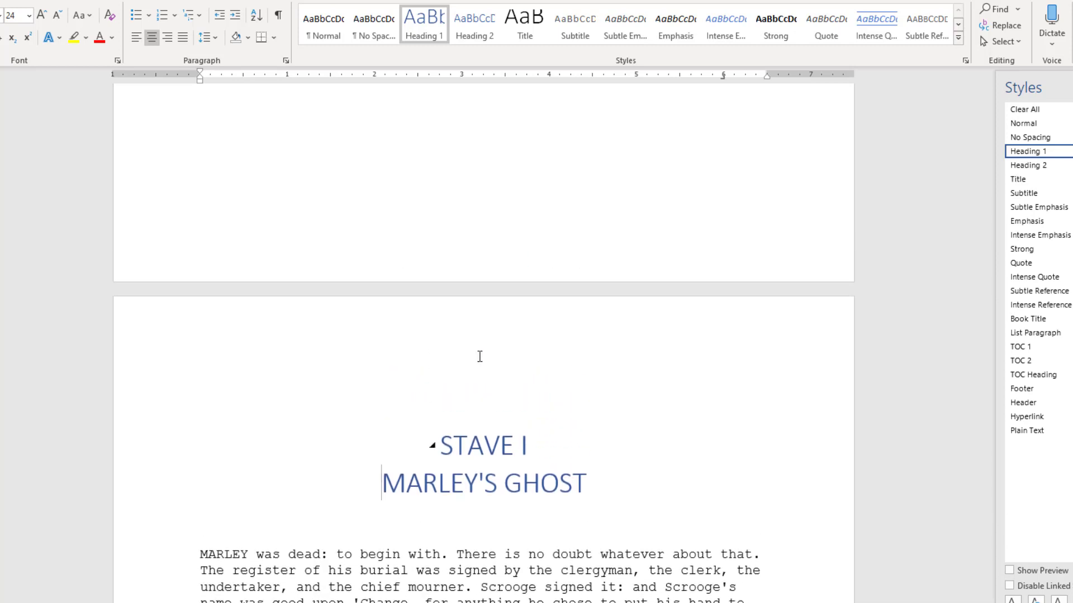
pyautogui.scroll(-2, 479, 354)
pyautogui.scroll(-5, 481, 359)
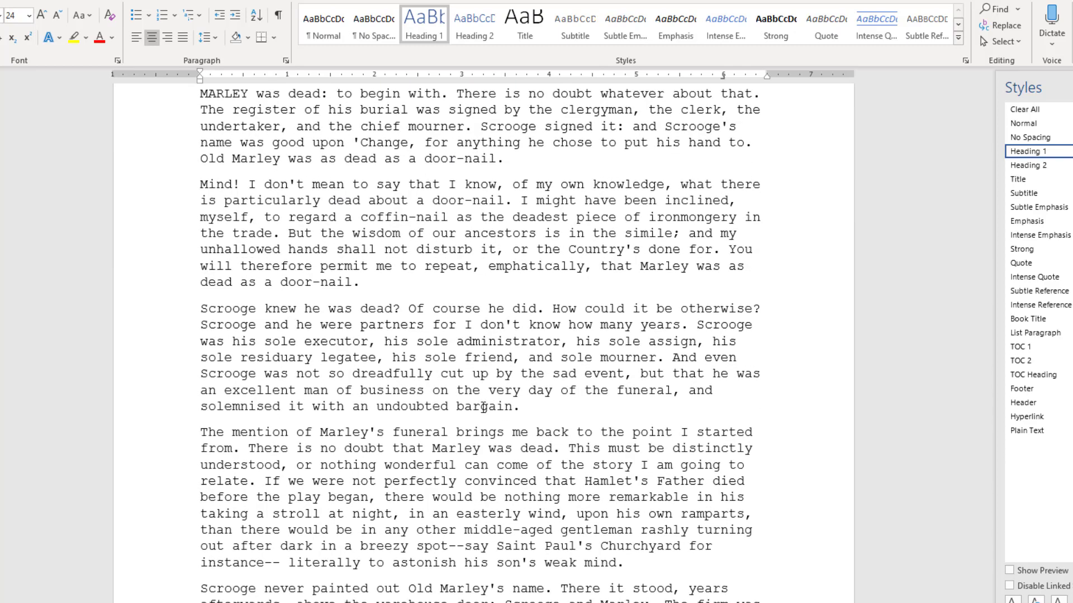
pyautogui.scroll(5, 485, 399)
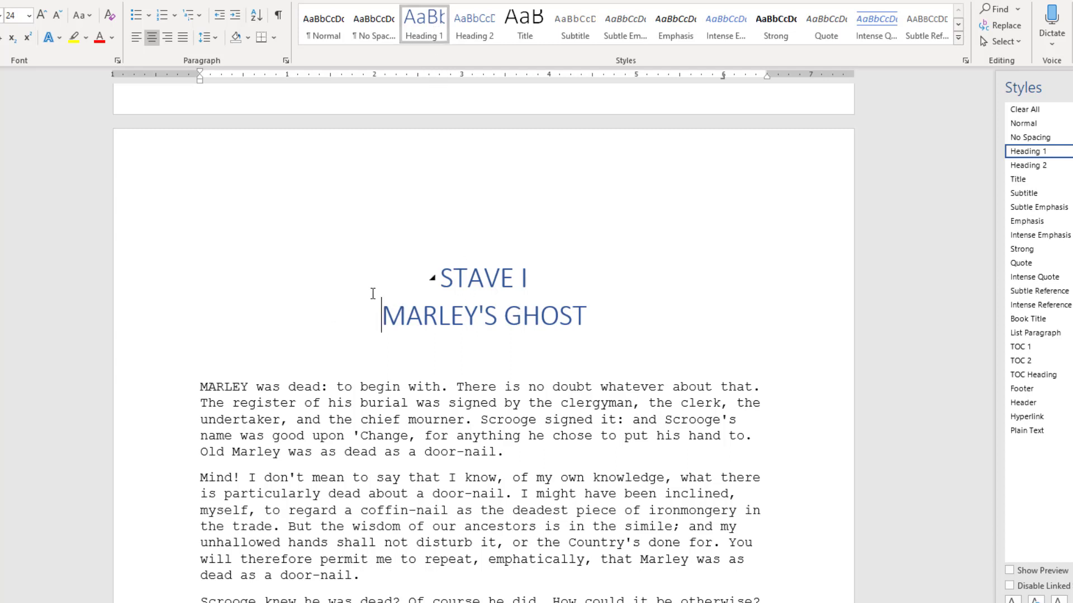
pyautogui.hotkey('ctrl', 'g')
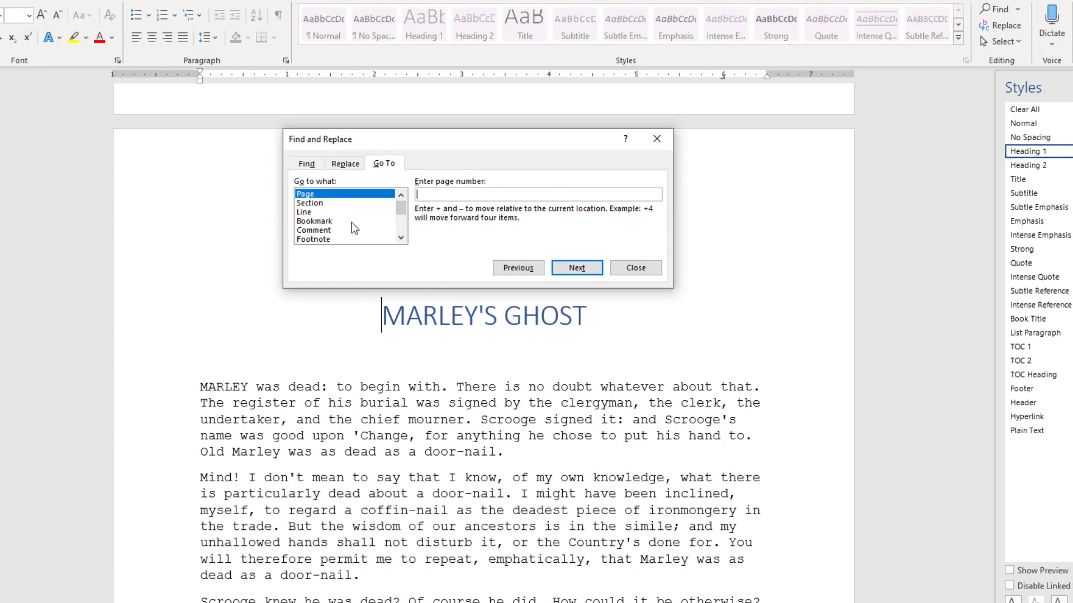
pyautogui.click(350, 221)
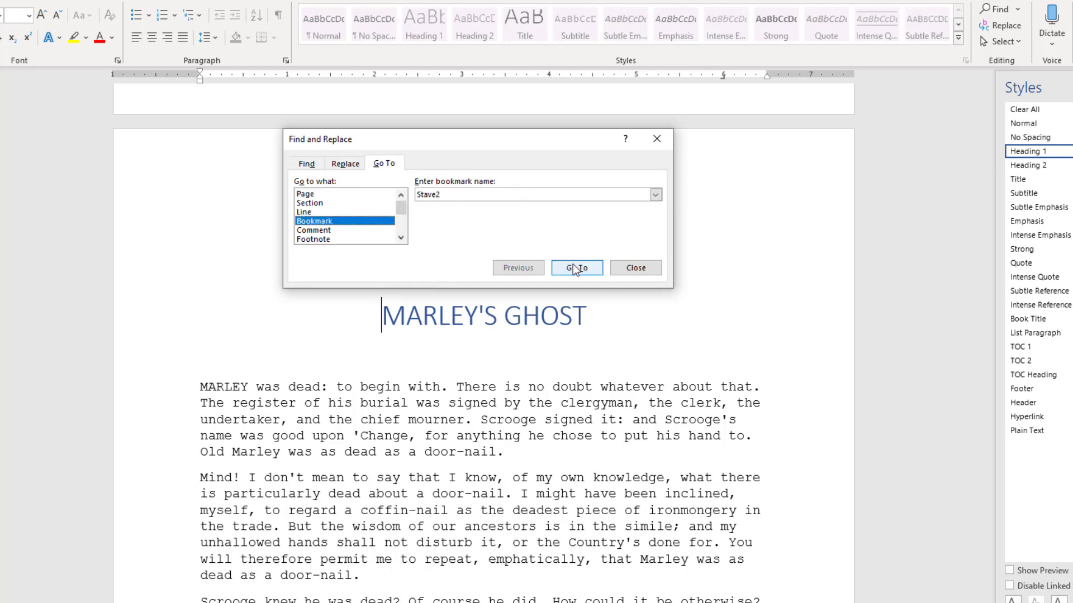
pyautogui.click(576, 267)
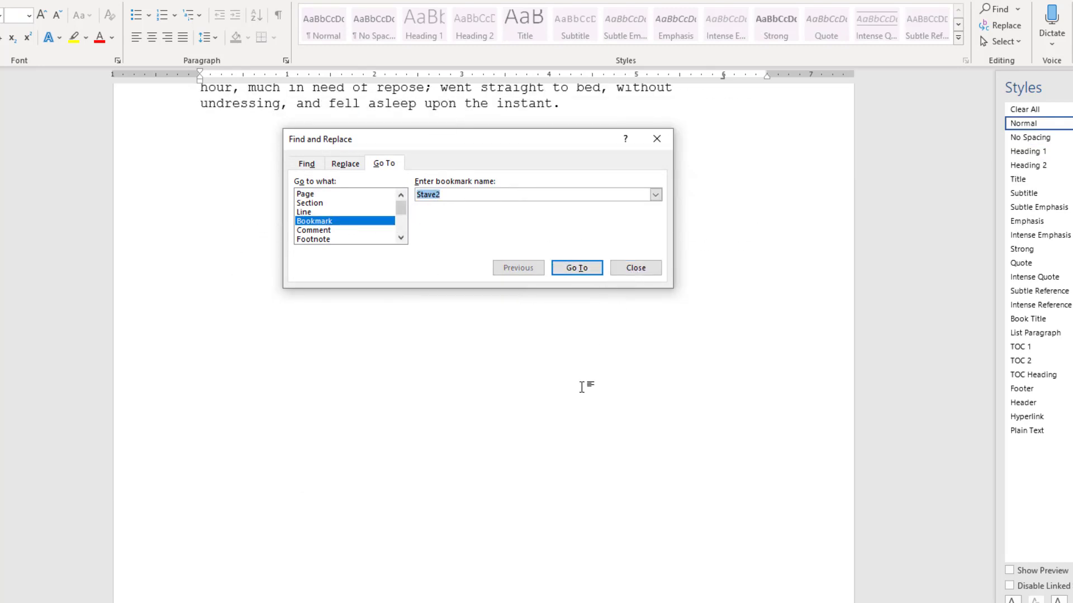
# - Replace the colon and space after "STAVE II" with a manual line break, putting "THE FIRST OF THE THREE SPIRITS" on its own line
pyautogui.scroll(-5, 585, 387)
pyautogui.scroll(-3, 585, 387)
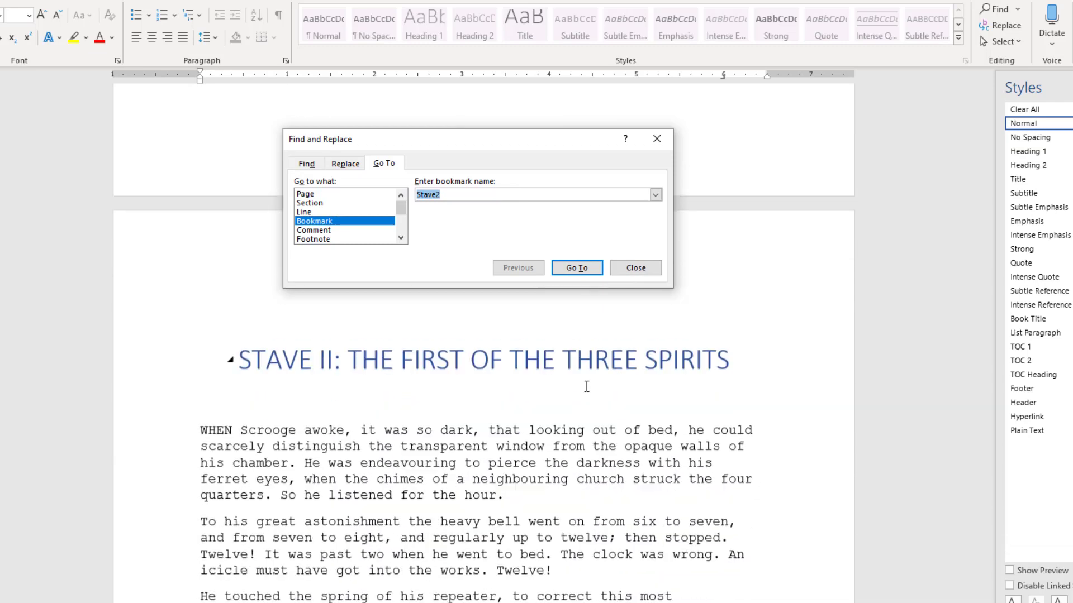
pyautogui.moveTo(569, 141); pyautogui.dragTo(982, 112)
pyautogui.click(355, 362)
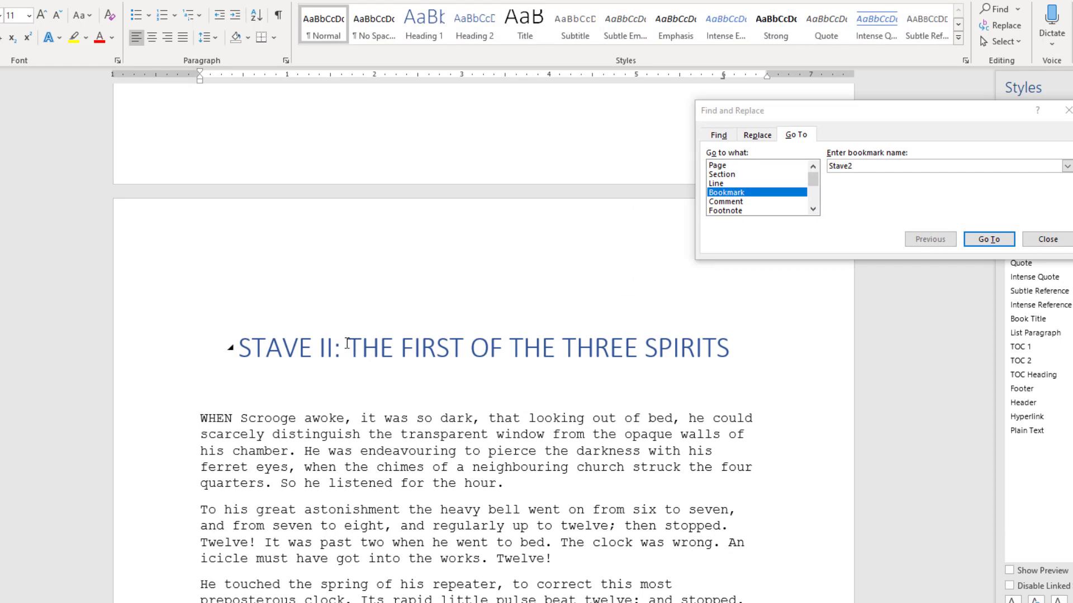
pyautogui.click(351, 367)
pyautogui.press('BackSpace')
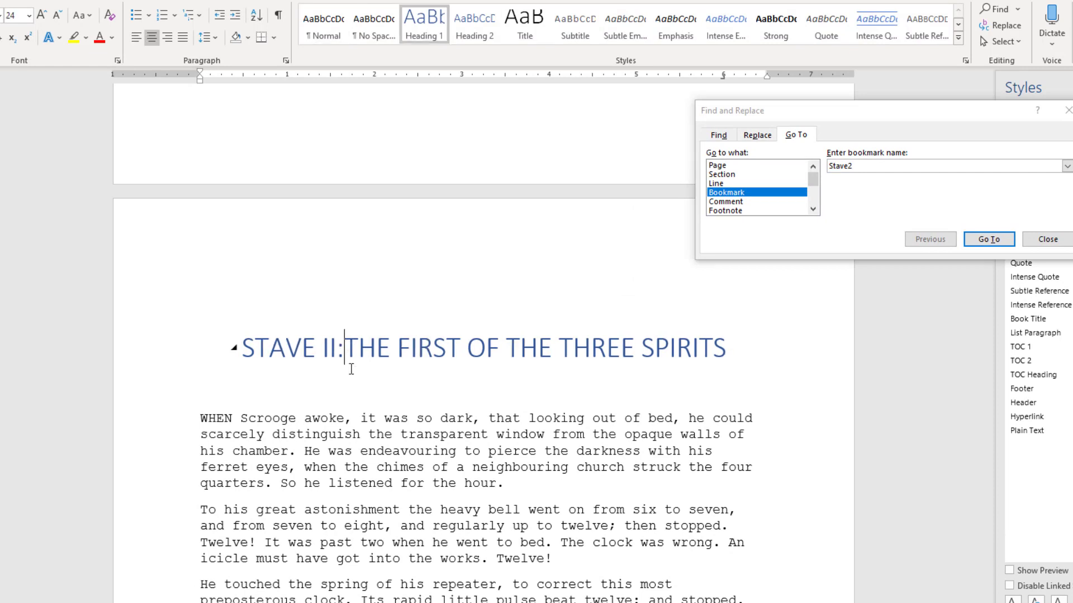
pyautogui.press('BackSpace')
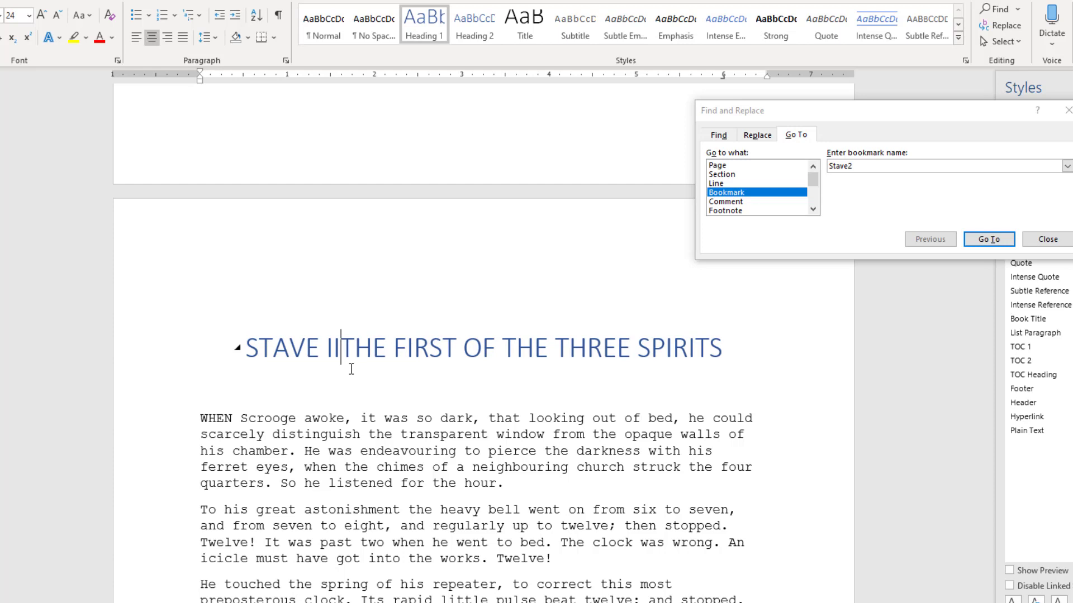
pyautogui.hotkey('shift', 'Return')
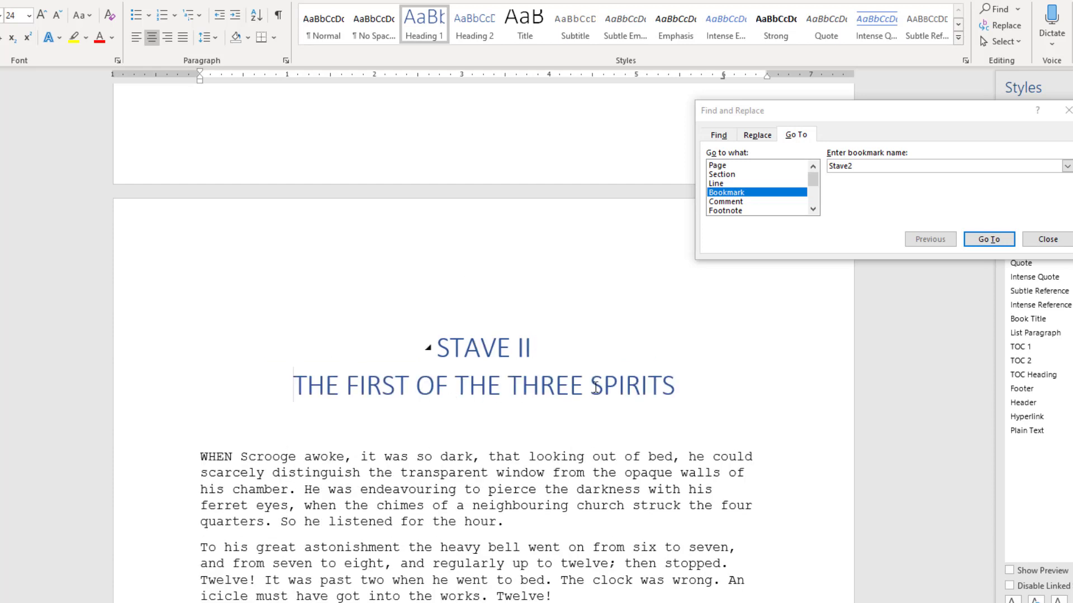
# - Go to the Stave3 bookmark in the document
pyautogui.click(947, 168)
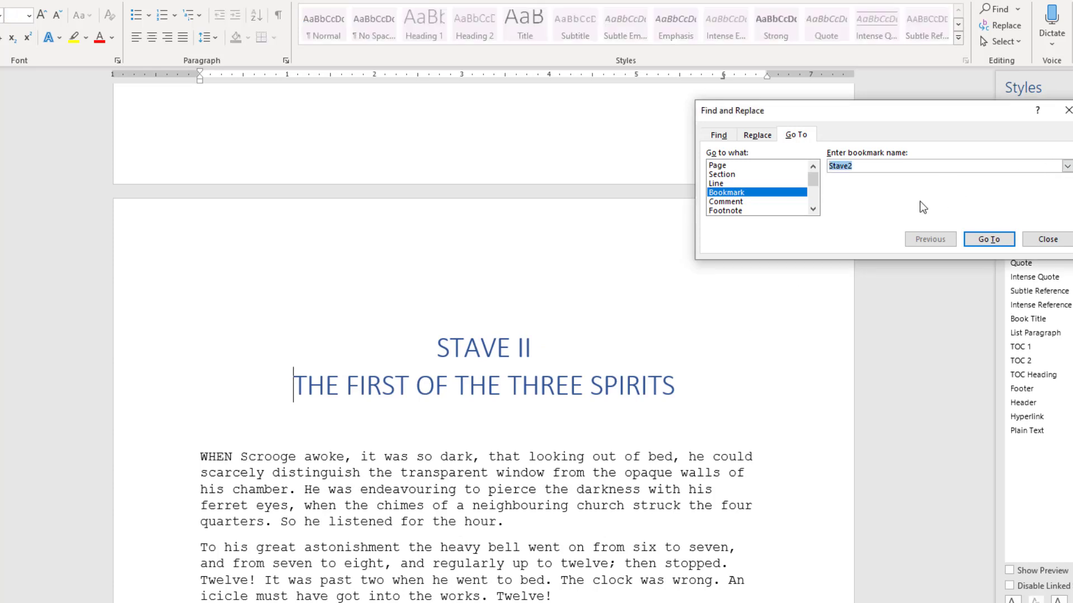
pyautogui.click(1066, 166)
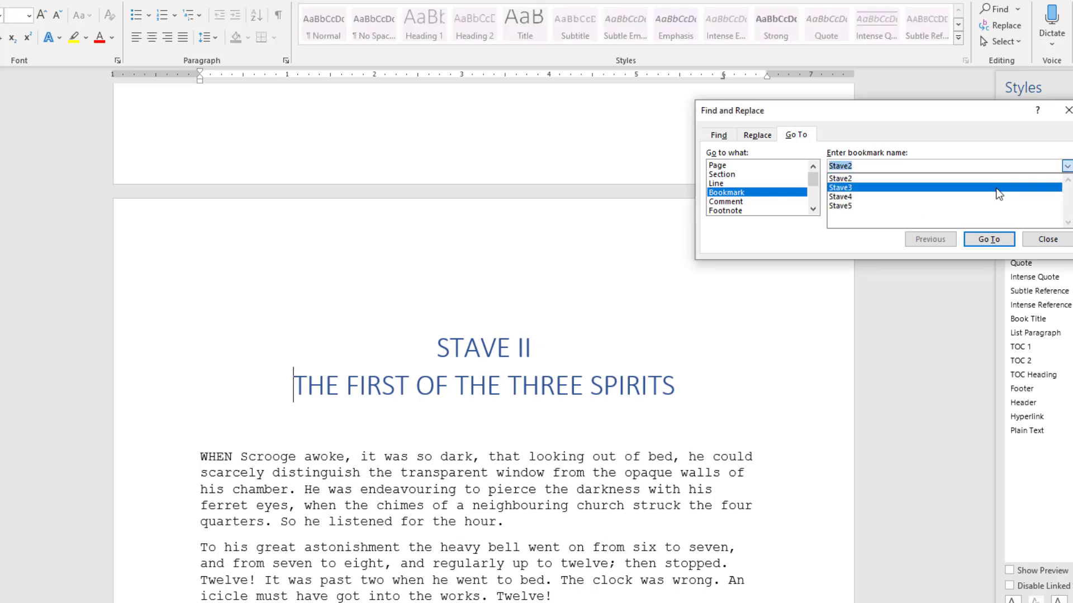
pyautogui.click(939, 188)
pyautogui.click(989, 239)
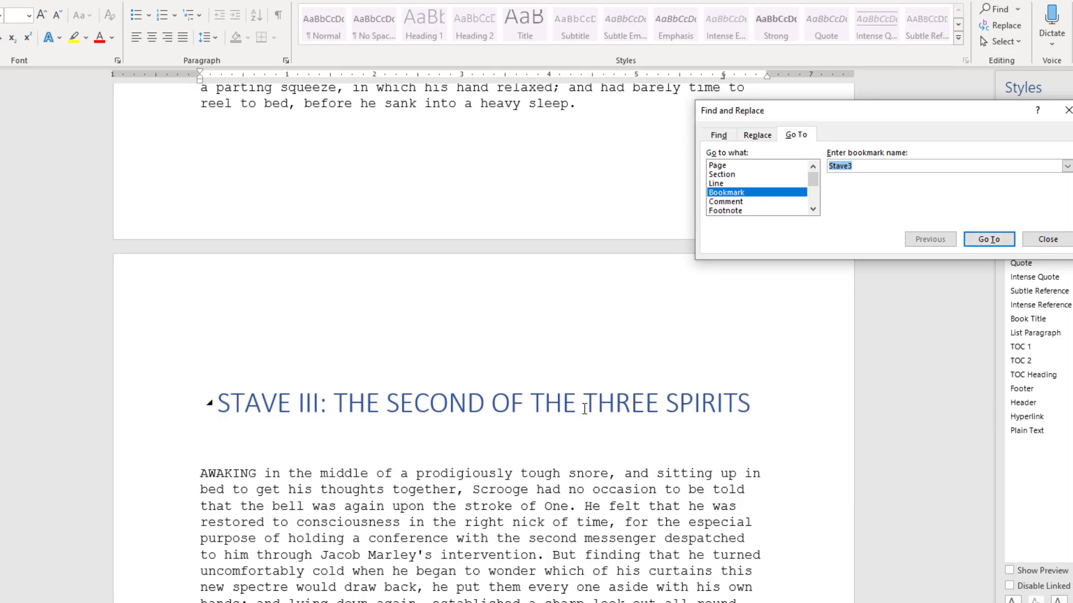
# - Replace the colon and space after "STAVE III" with a manual line break, putting "THE SECOND OF THE THREE SPIRITS" on its own line
pyautogui.click(344, 403)
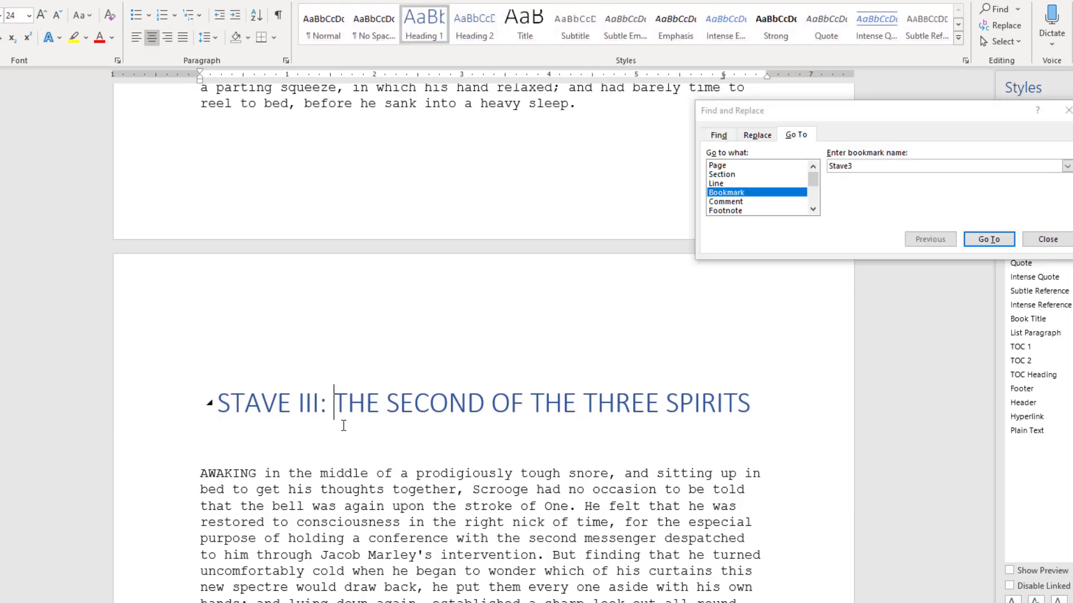
pyautogui.press('BackSpace')
pyautogui.press('BackSpace')
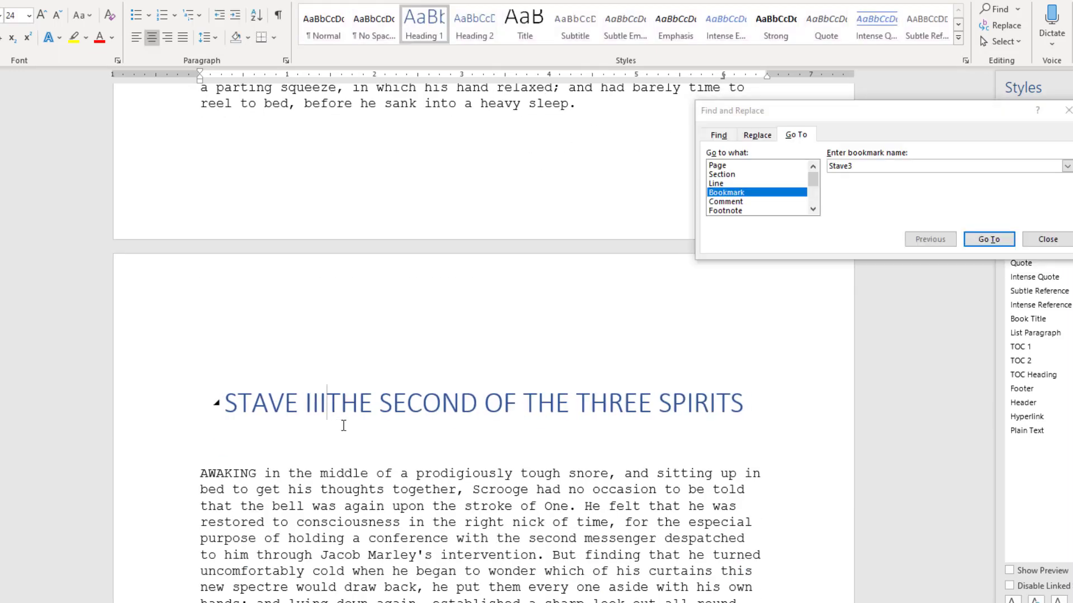
pyautogui.press('Return')
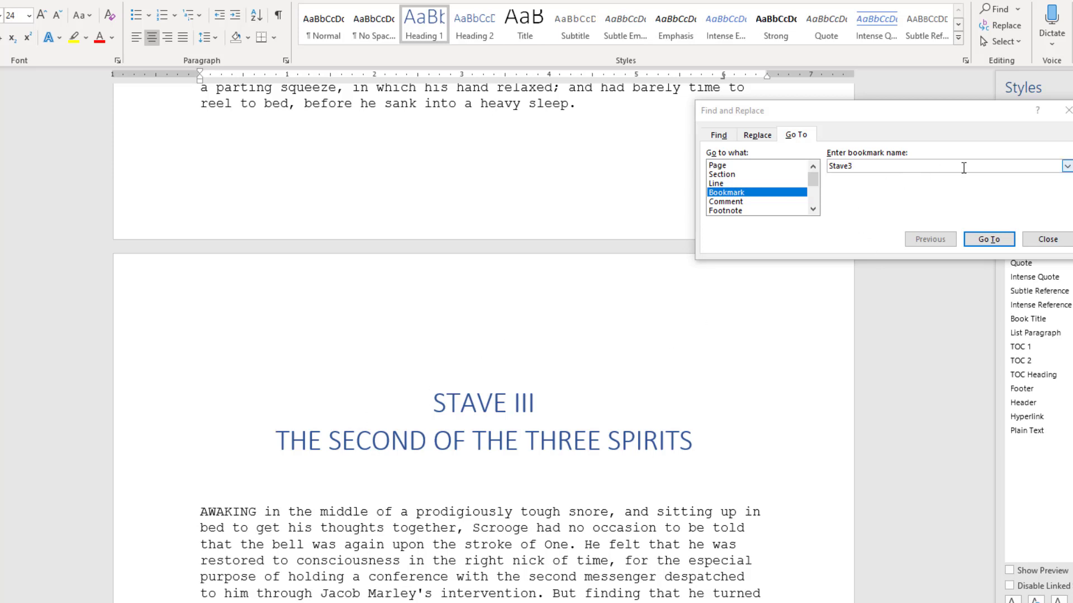
# - Go to the Stave4 bookmark in the document
pyautogui.click(1067, 166)
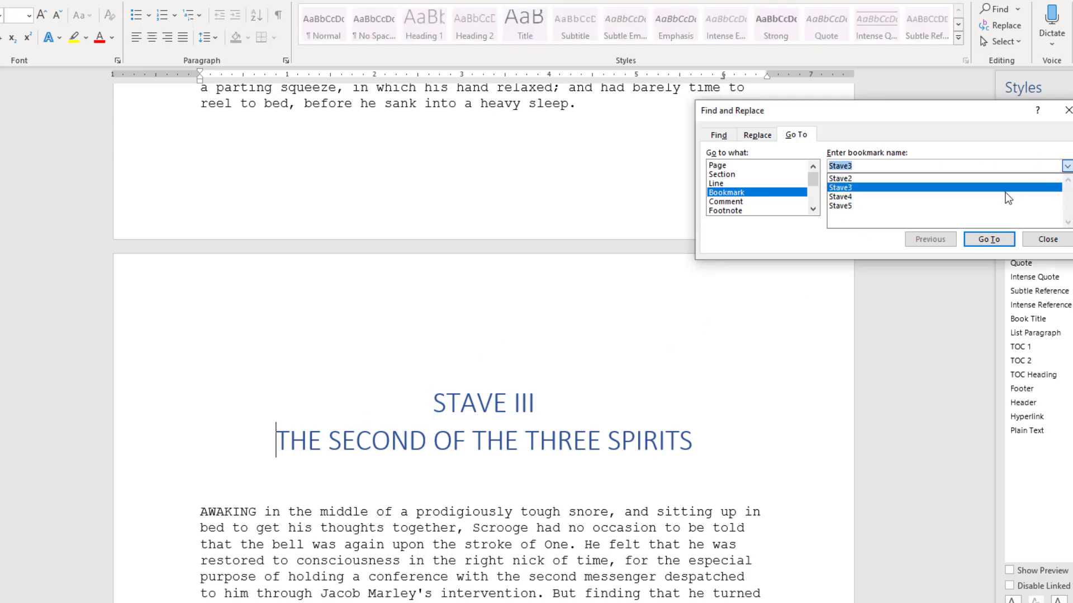
pyautogui.click(964, 193)
pyautogui.click(990, 239)
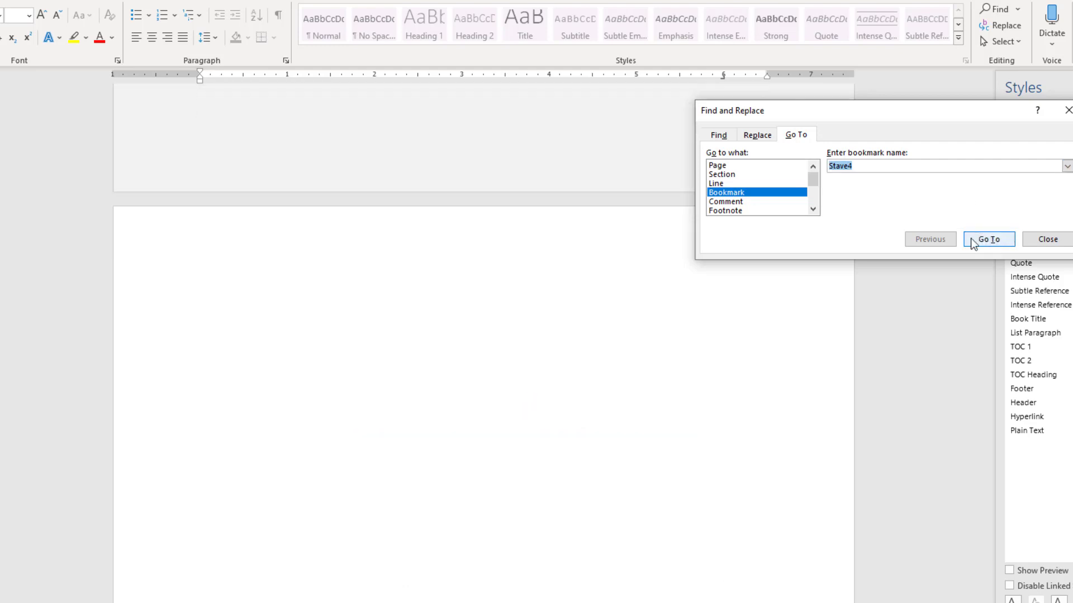
# - Replace the colon and space after "STAVE IV" with a manual line break, putting "THE LAST OF THE SPIRITS" on its own line
pyautogui.click(601, 374)
pyautogui.scroll(-4, 566, 502)
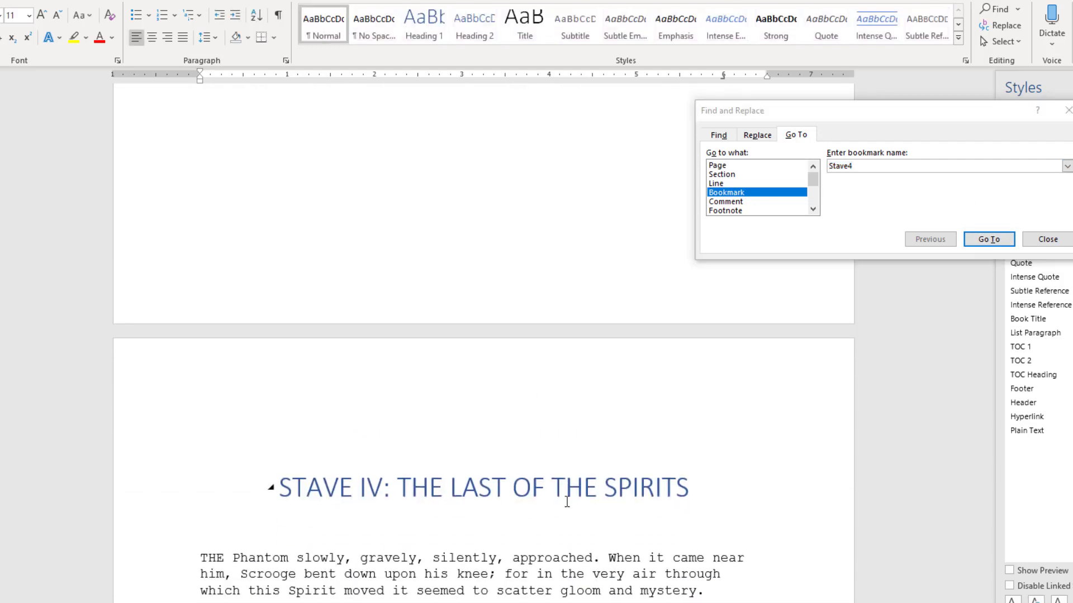
pyautogui.click(397, 489)
pyautogui.press('BackSpace')
pyautogui.press('BackSpace')
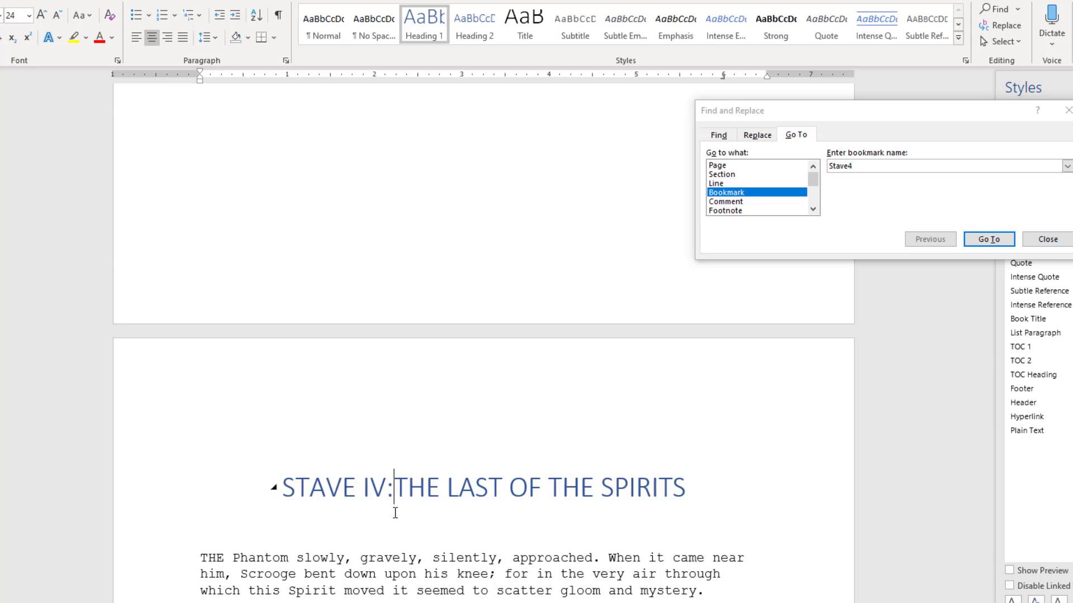
pyautogui.hotkey('shift', 'Return')
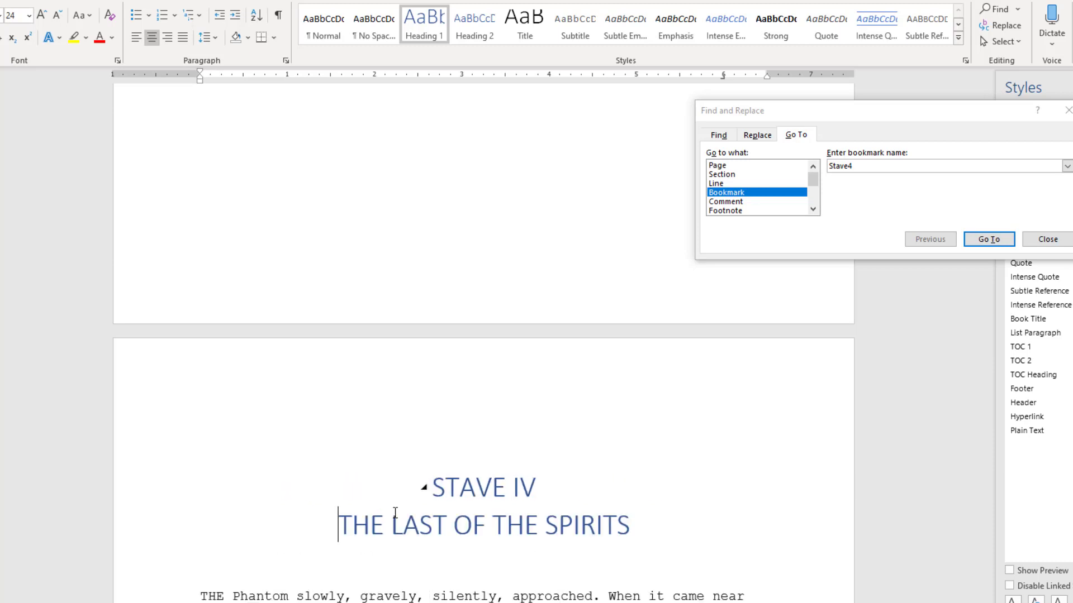
# - Go to the Stave5 bookmark in the document
pyautogui.click(1066, 167)
pyautogui.click(927, 205)
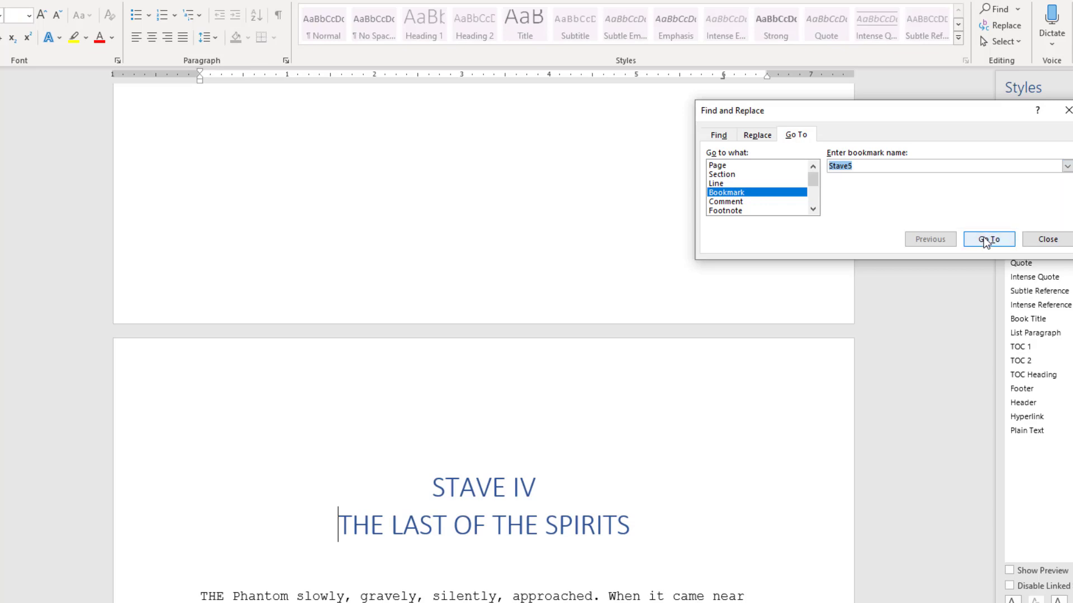
pyautogui.click(988, 239)
pyautogui.click(453, 588)
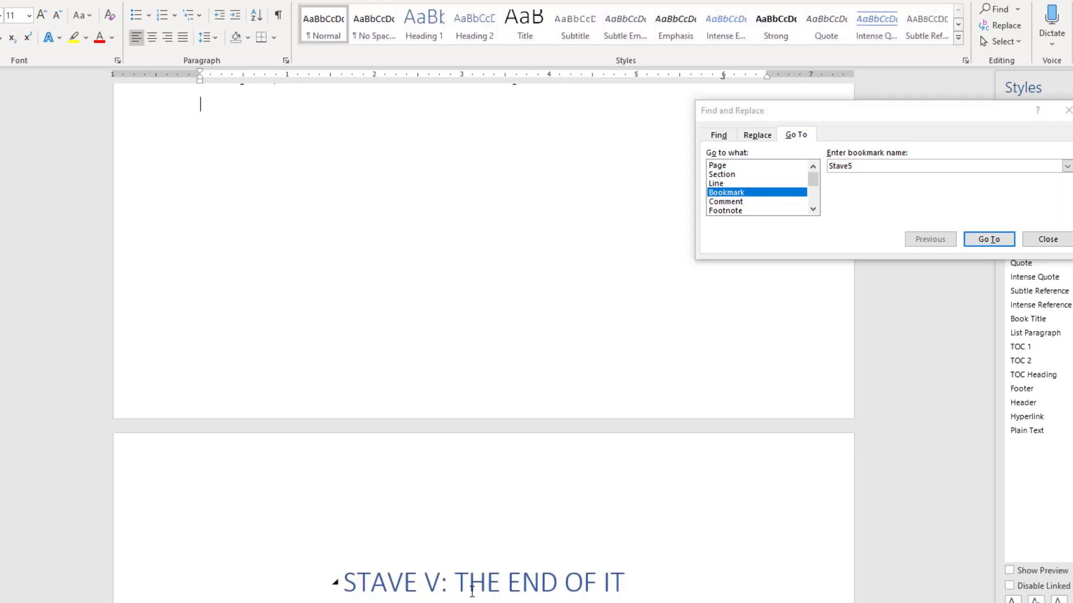
# - Split the "STAVE V" heading with a manual line break before "THE END OF IT", removing the colon and space, and close Find and Replace
pyautogui.click(455, 587)
pyautogui.press('BackSpace')
pyautogui.press('BackSpace')
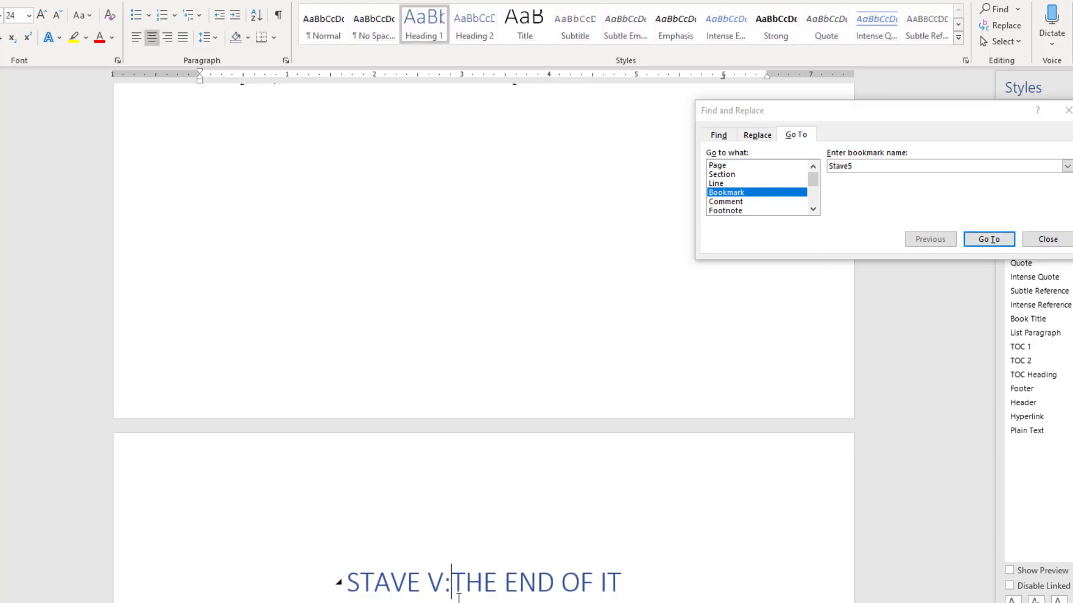
pyautogui.hotkey('shift', 'End')
pyautogui.press('Delete')
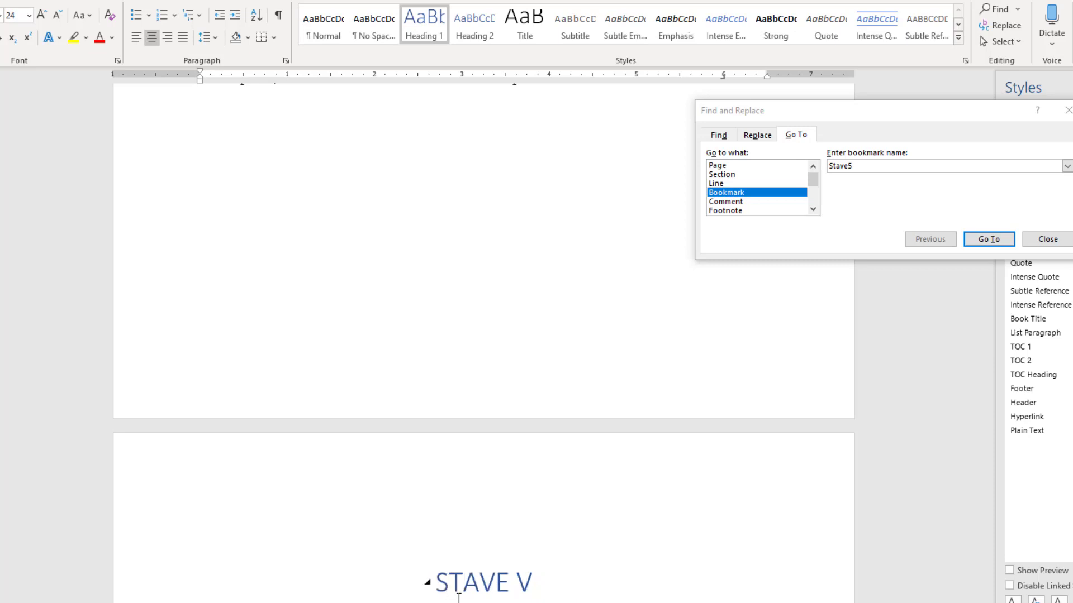
pyautogui.click(1047, 239)
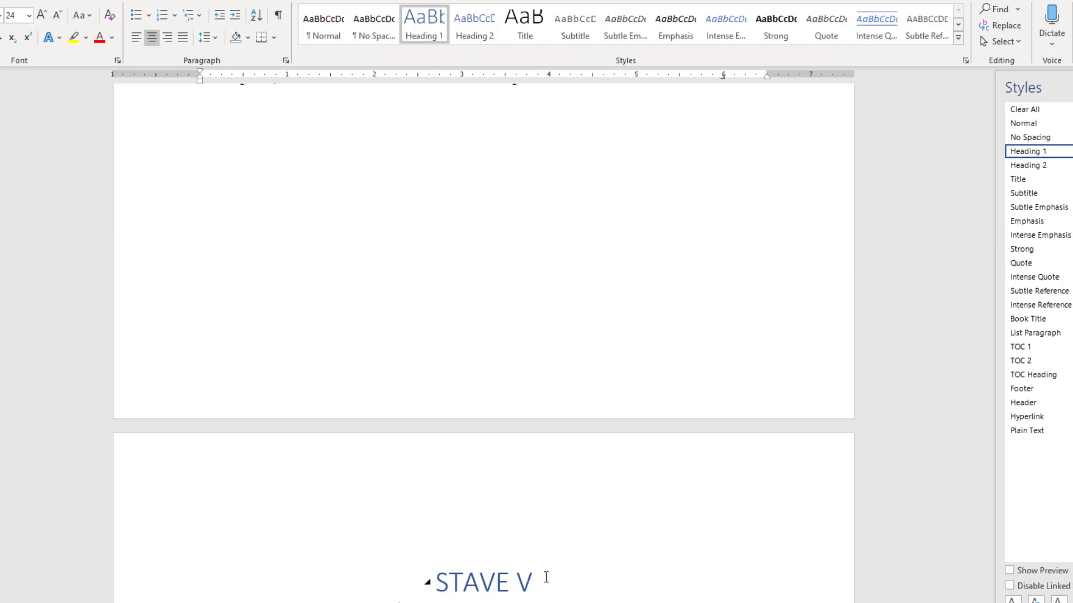
pyautogui.scroll(-3, 539, 575)
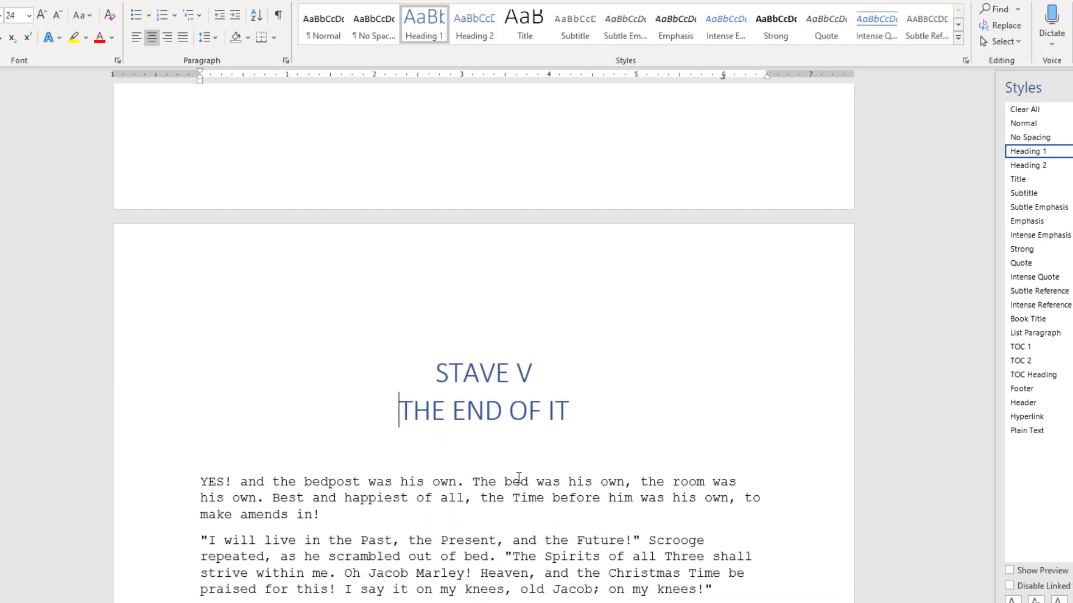
# - Return to the beginning of the document and page through its opening pages to review the formatting
pyautogui.click(427, 373)
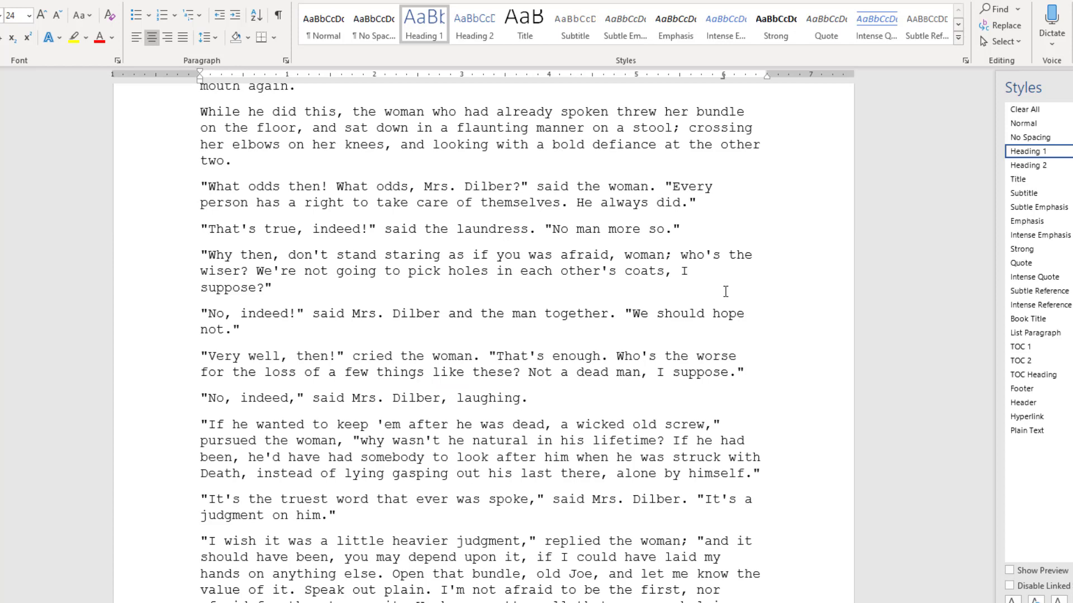
pyautogui.hotkey('ctrl', 'Home')
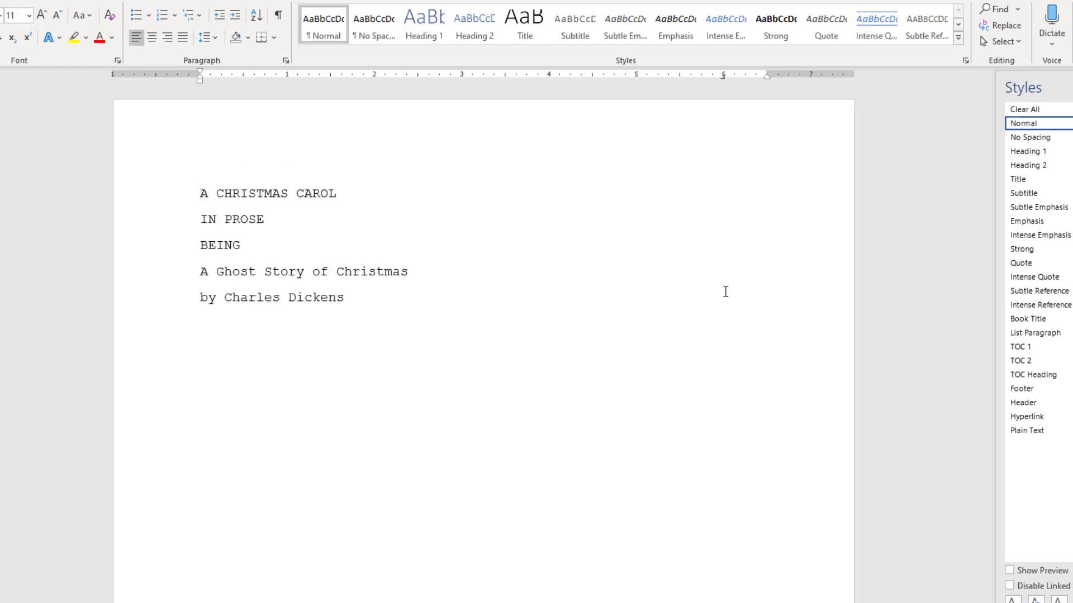
pyautogui.press('pagedown')
pyautogui.press('pagedown')
pyautogui.press('pagedown')
pyautogui.press('pagedown')
pyautogui.press('pagedown')
pyautogui.press('pagedown')
pyautogui.press('pagedown')
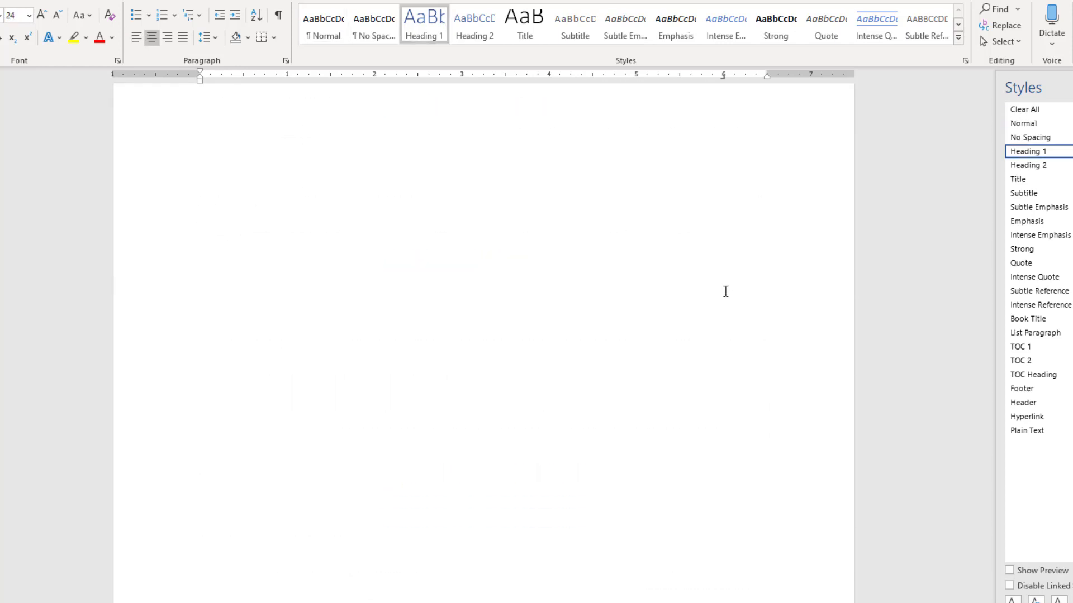